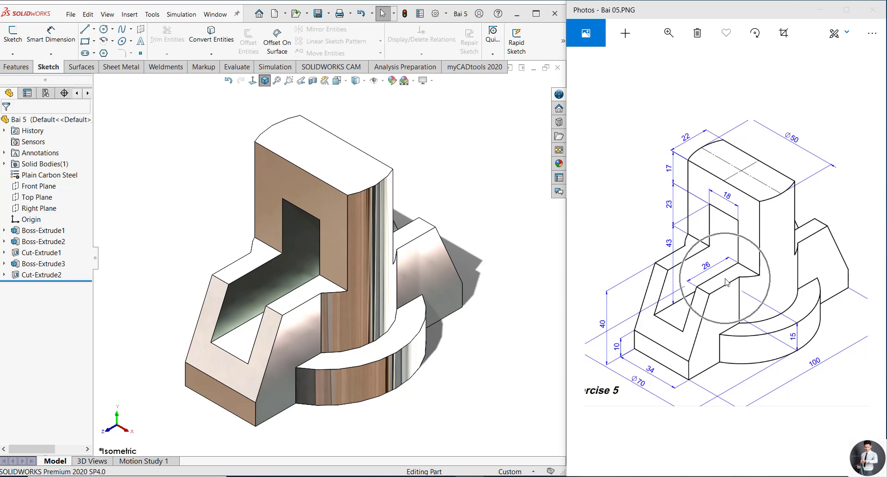
- Create a new blank part, Part3, from the Part template beside the reference drawing
{"action": "middle_click_drag", "start_coordinate": [559, 225], "coordinate": [562, 227]}
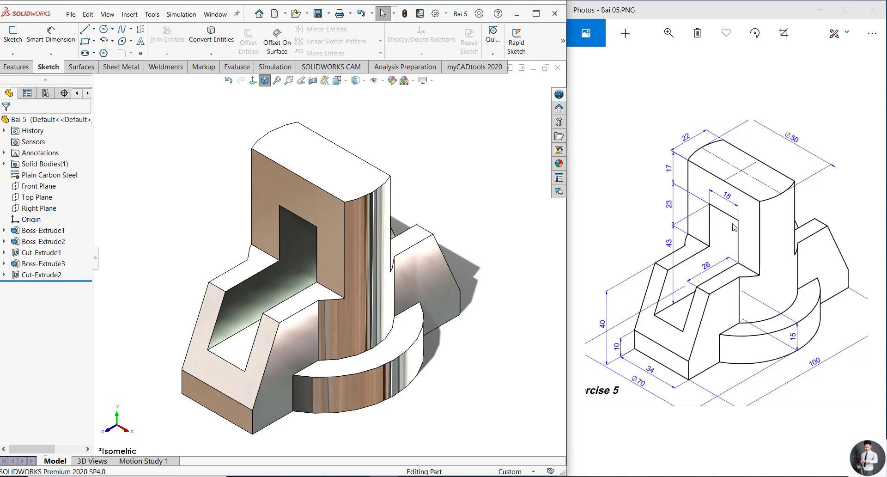
{"action": "left_click", "coordinate": [467, 169]}
{"action": "left_click", "coordinate": [72, 15]}
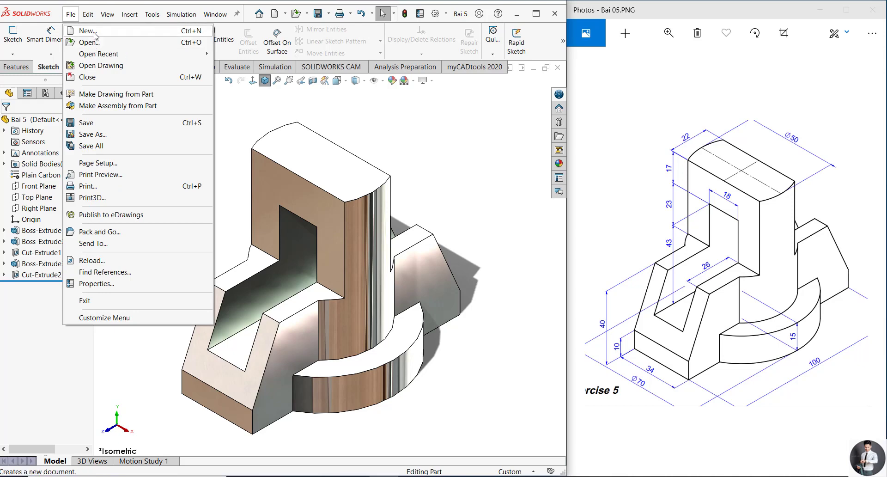
{"action": "left_click", "coordinate": [85, 28]}
{"action": "double_click", "coordinate": [300, 175]}
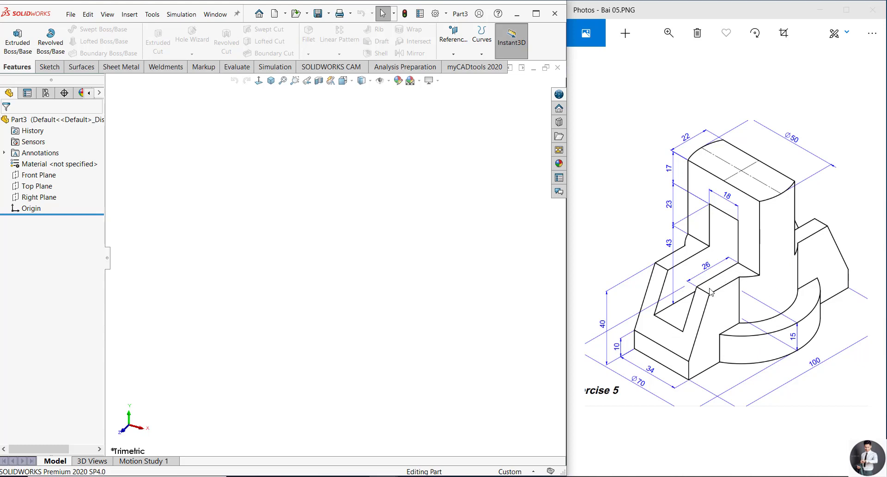
{"action": "left_click", "coordinate": [32, 213]}
- Start a sketch on the Top Plane and draw a circle centred on the origin
{"action": "left_click", "coordinate": [49, 186]}
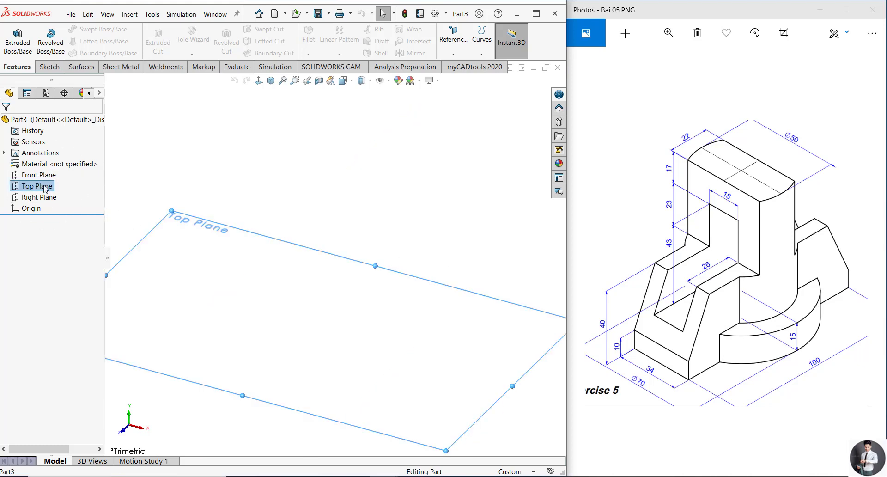
{"action": "right_click", "coordinate": [48, 186]}
{"action": "left_click", "coordinate": [56, 174]}
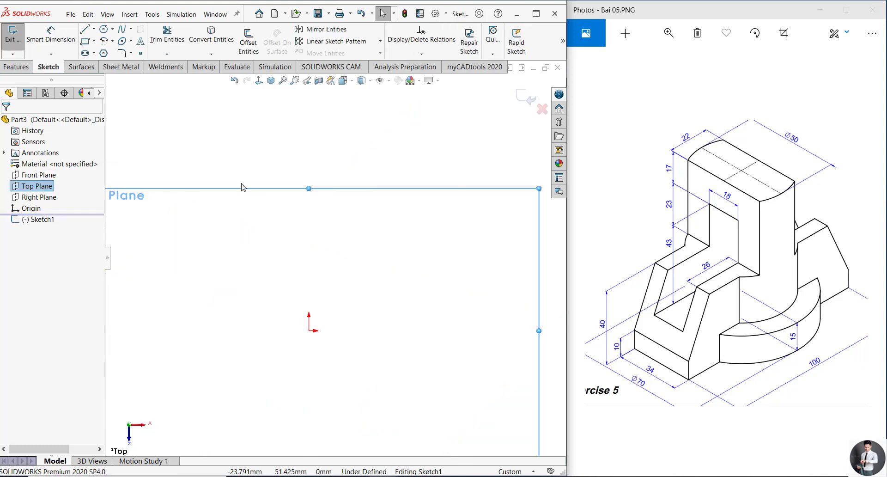
{"action": "right_click_drag", "start_coordinate": [271, 161], "coordinate": [319, 185]}
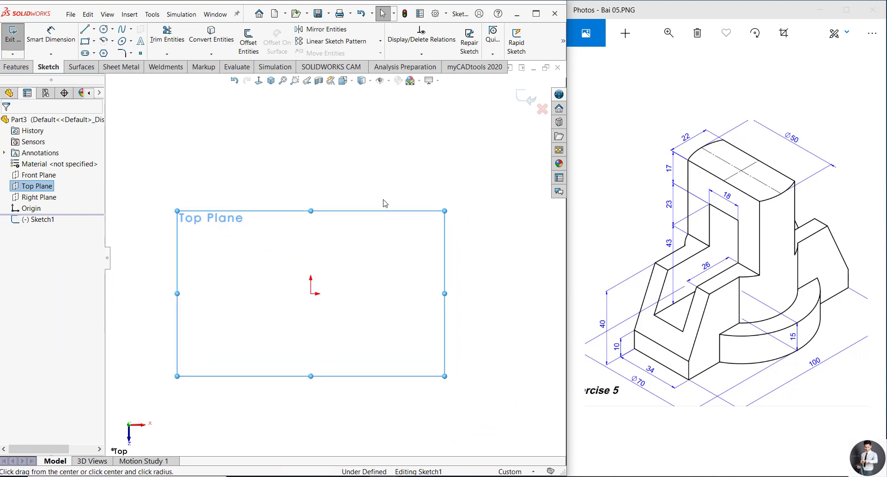
{"action": "left_click", "coordinate": [314, 293]}
{"action": "left_click", "coordinate": [386, 248]}
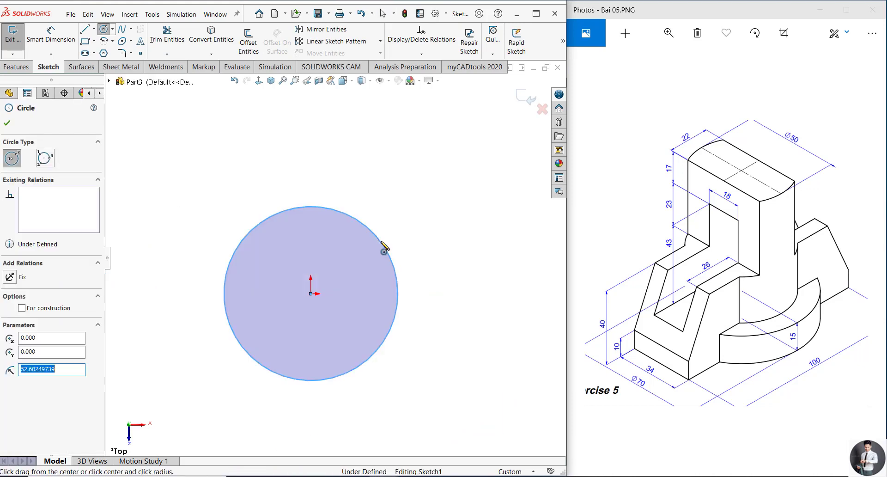
{"action": "key", "text": "Escape"}
- Check the reference drawing and dimension the outer circle at Ø70
{"action": "left_click", "coordinate": [773, 347]}
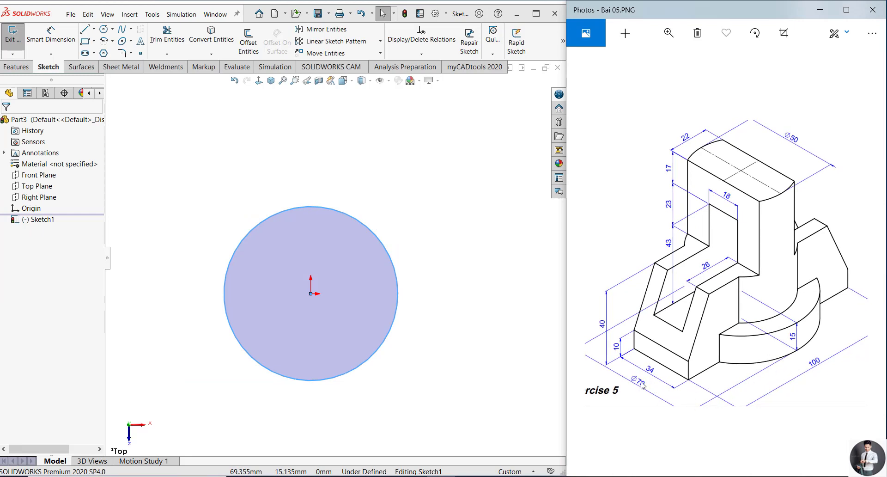
{"action": "scroll", "coordinate": [700, 303], "scroll_direction": "down", "scroll_amount": 1}
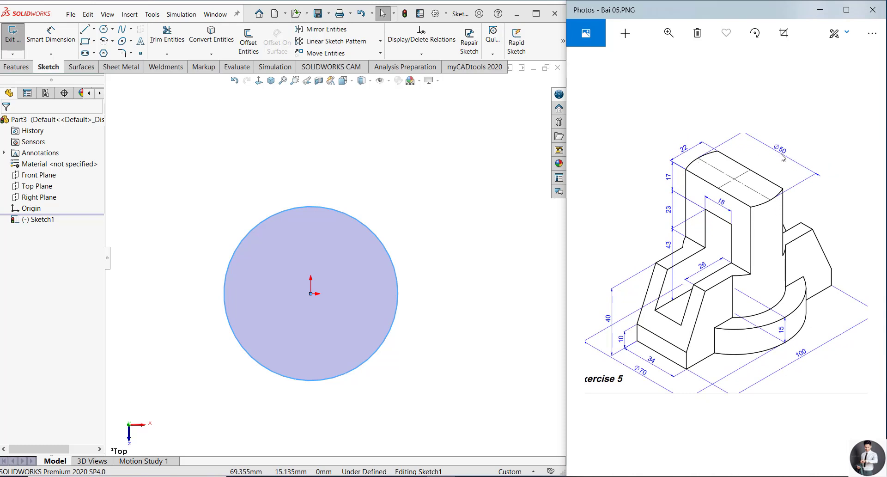
{"action": "left_click", "coordinate": [480, 233]}
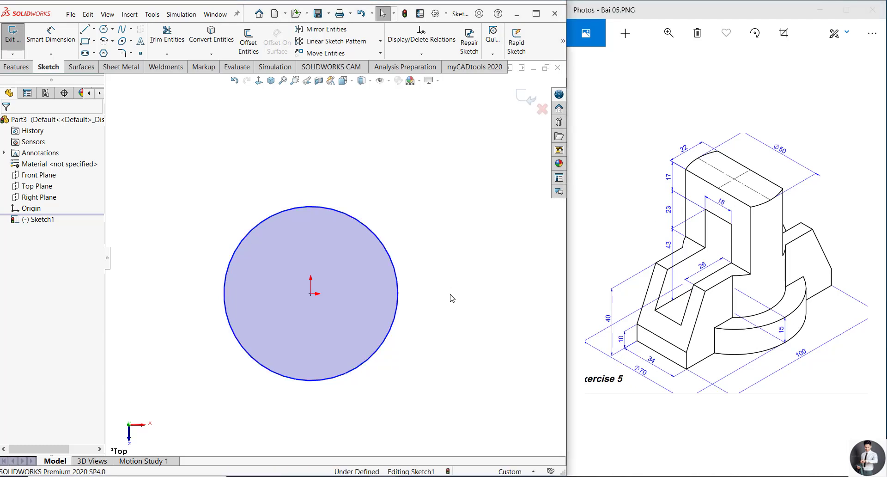
{"action": "right_click_drag", "start_coordinate": [443, 318], "coordinate": [439, 251]}
{"action": "left_click", "coordinate": [397, 286]}
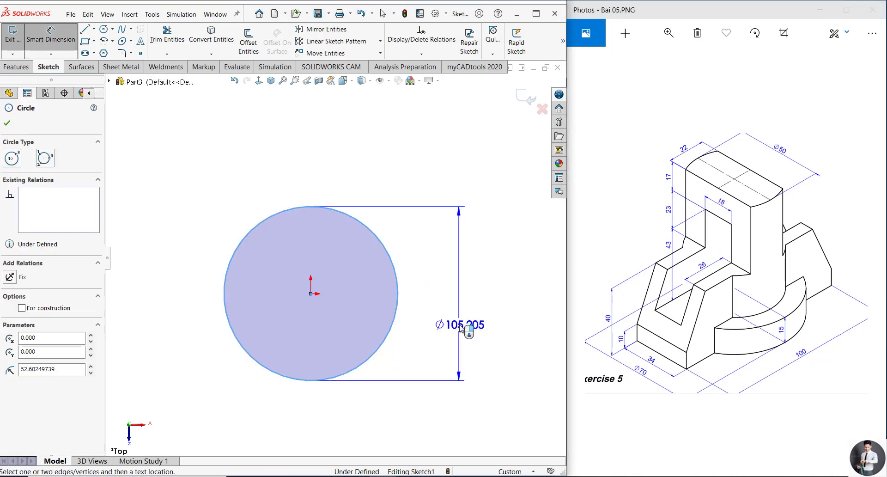
{"action": "left_click", "coordinate": [458, 317]}
{"action": "type", "text": "70"}
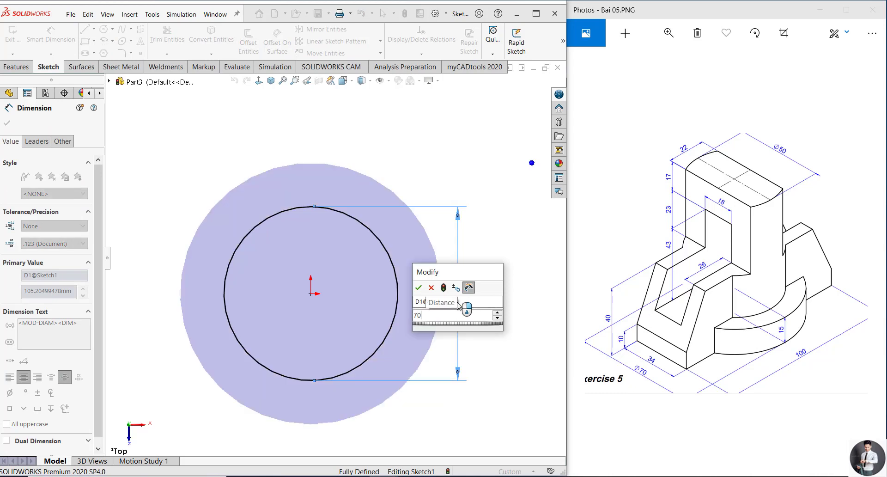
{"action": "key", "text": "Return"}
{"action": "left_click", "coordinate": [489, 297]}
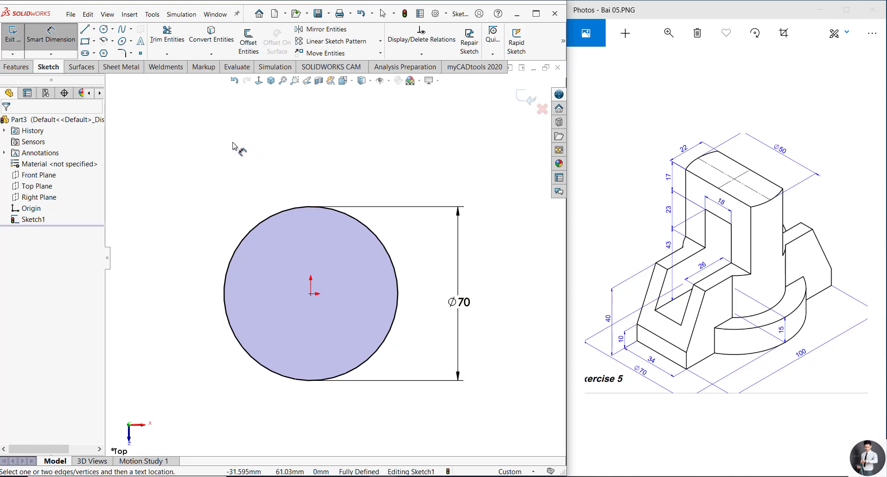
- Add a second concentric circle at the origin and dimension it Ø50
{"action": "right_click_drag", "start_coordinate": [237, 146], "coordinate": [277, 171]}
{"action": "left_click", "coordinate": [311, 293]}
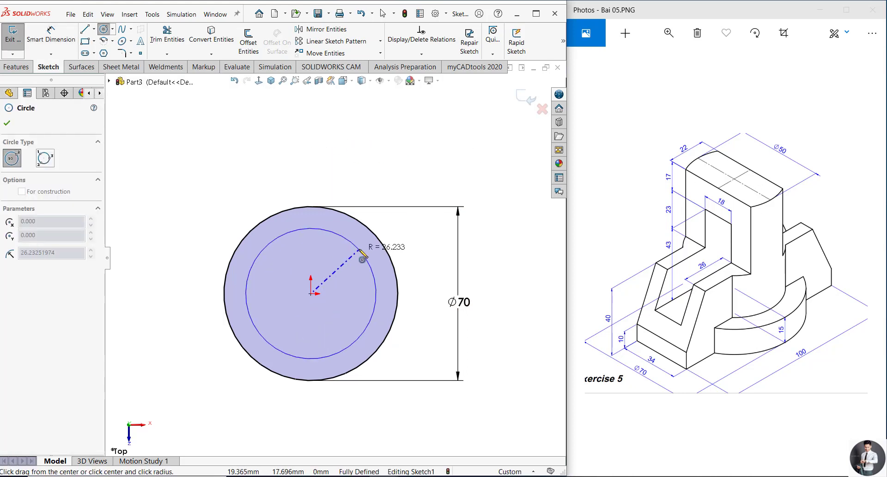
{"action": "left_click", "coordinate": [364, 338]}
{"action": "key", "text": "Escape"}
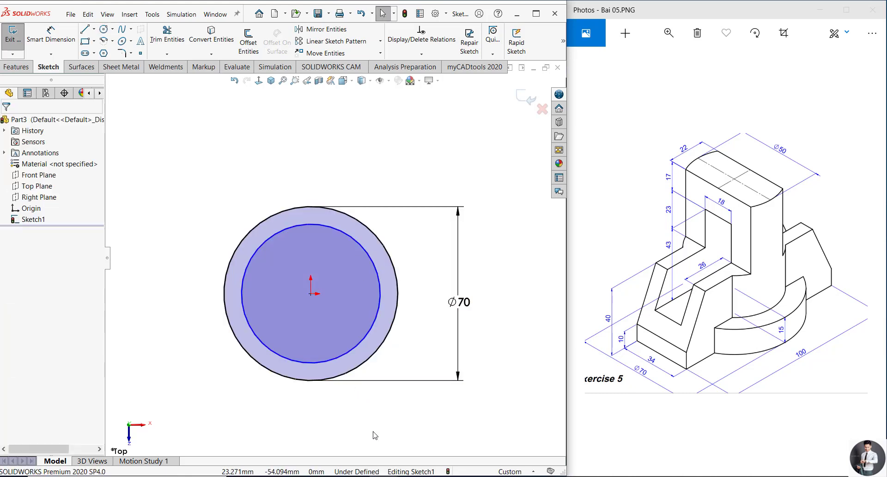
{"action": "right_click_drag", "start_coordinate": [372, 431], "coordinate": [365, 402]}
{"action": "left_click", "coordinate": [245, 291]}
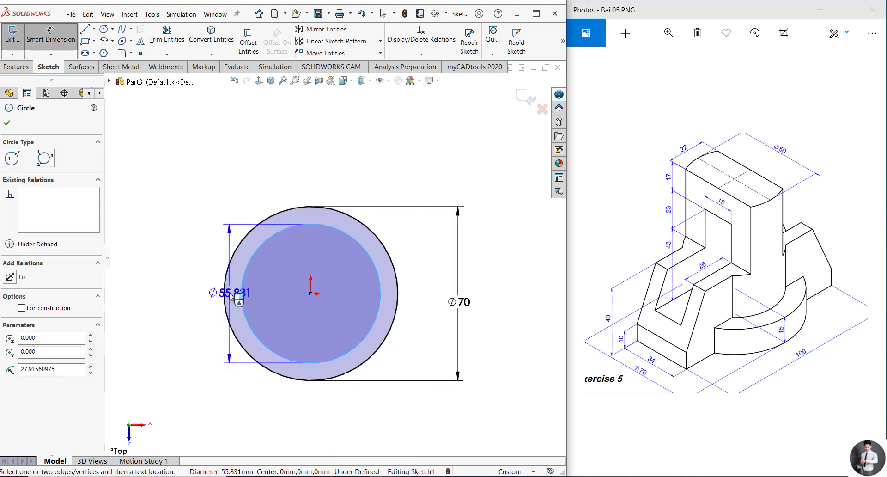
{"action": "left_click", "coordinate": [195, 281]}
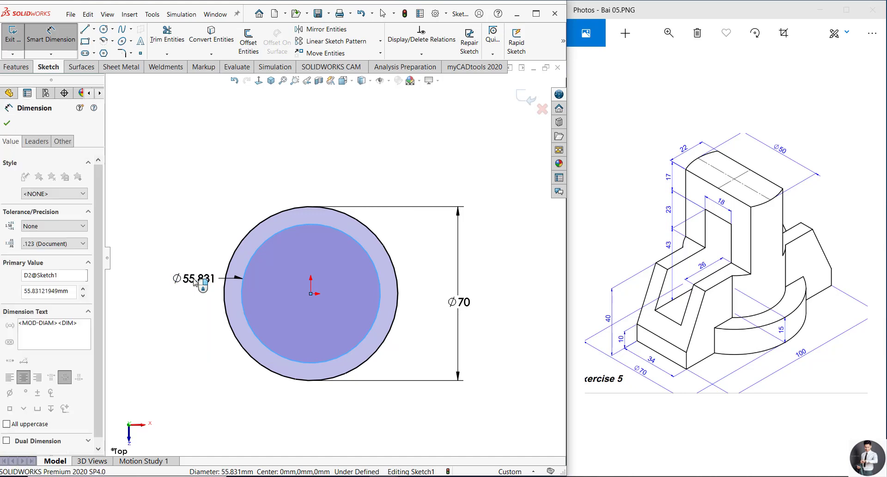
{"action": "type", "text": "50"}
{"action": "key", "text": "Return"}
{"action": "left_click", "coordinate": [254, 196]}
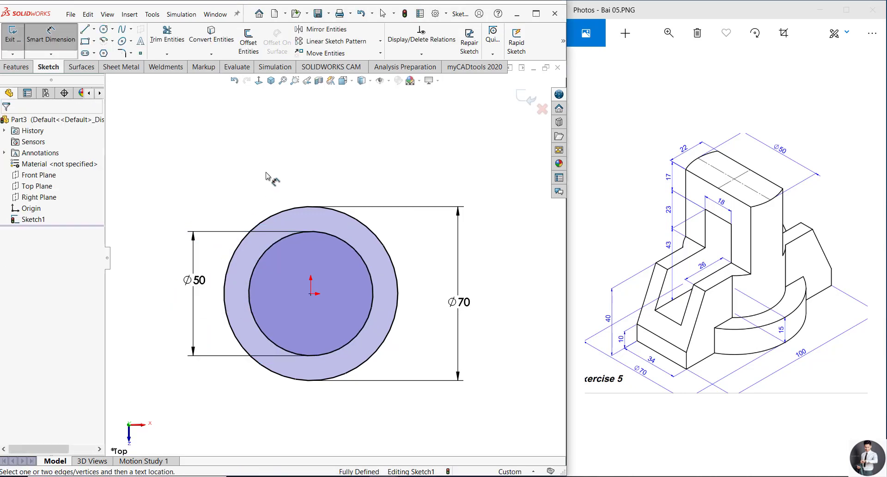
- Extrude both Sketch1 regions, inner disc and outer ring, 15 mm as Boss-Extrude1
{"action": "left_click", "coordinate": [23, 68]}
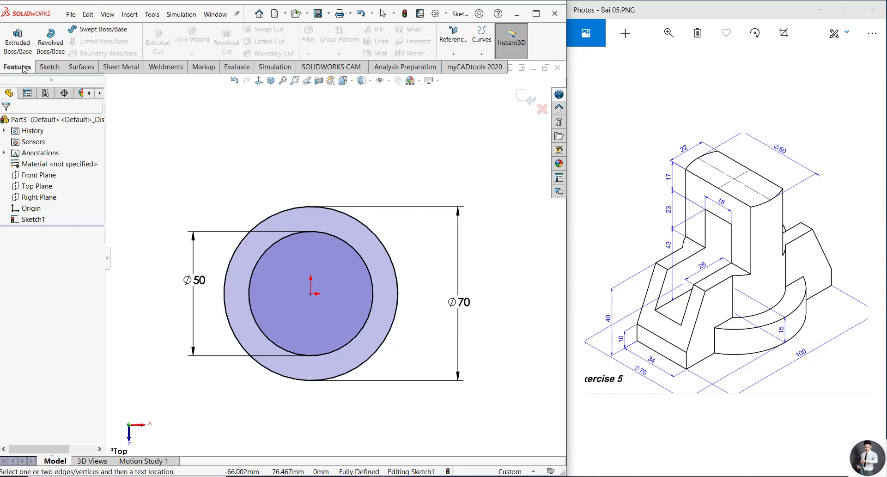
{"action": "left_click", "coordinate": [17, 41]}
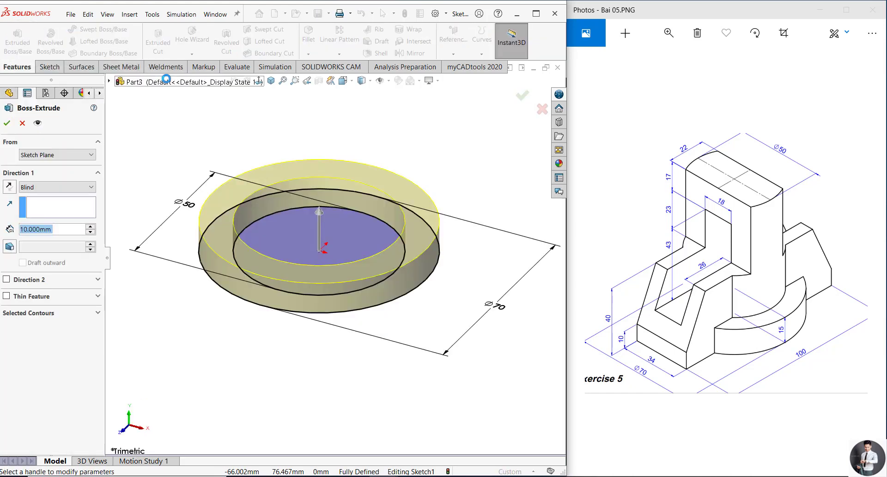
{"action": "left_click", "coordinate": [271, 80]}
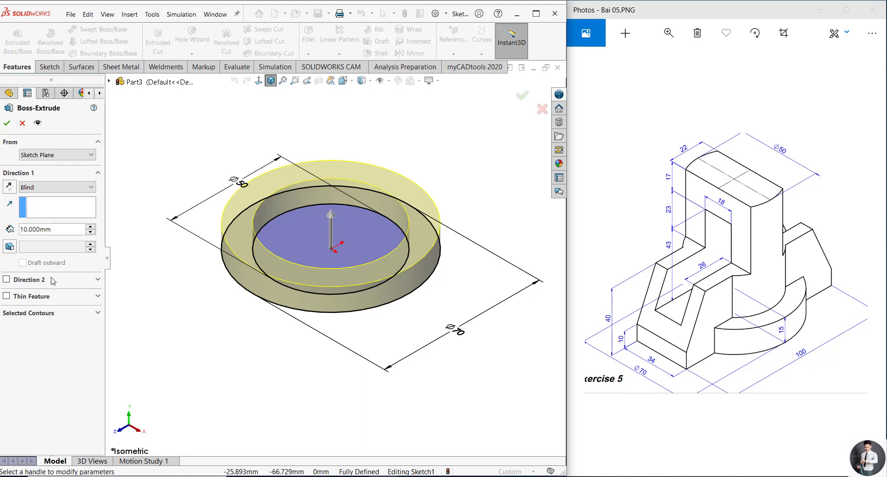
{"action": "left_click_drag", "start_coordinate": [51, 229], "coordinate": [20, 230]}
{"action": "type", "text": "15"}
{"action": "key", "text": "Return"}
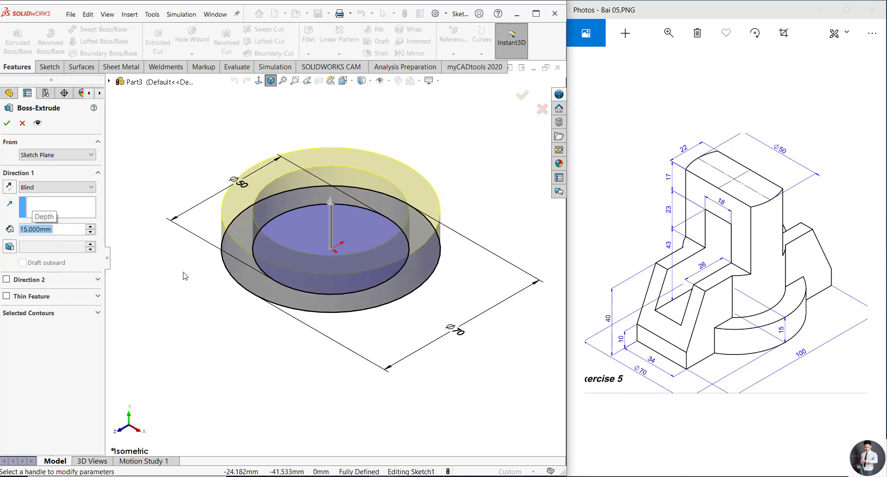
{"action": "left_click", "coordinate": [48, 312]}
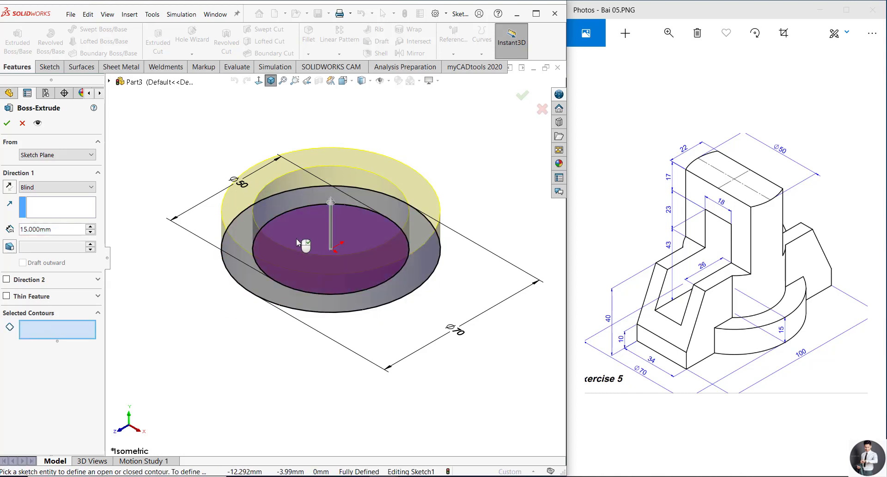
{"action": "left_click", "coordinate": [296, 238]}
{"action": "left_click", "coordinate": [245, 233]}
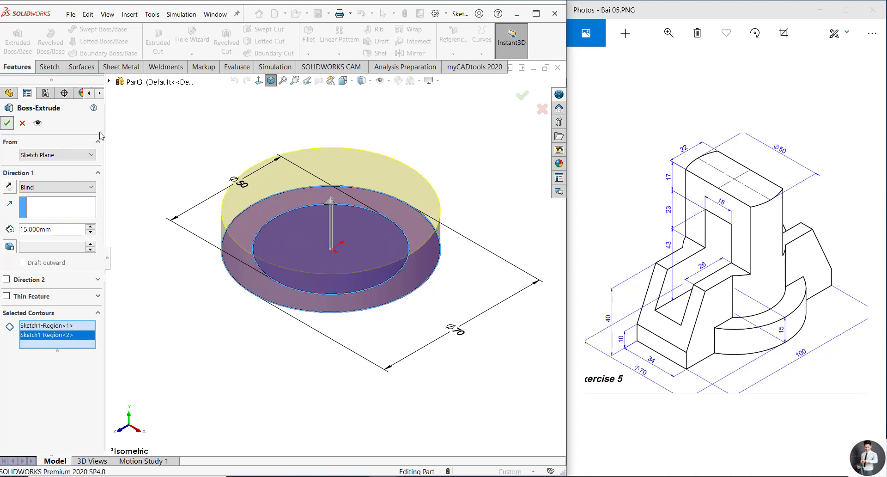
{"action": "key", "text": "Return"}
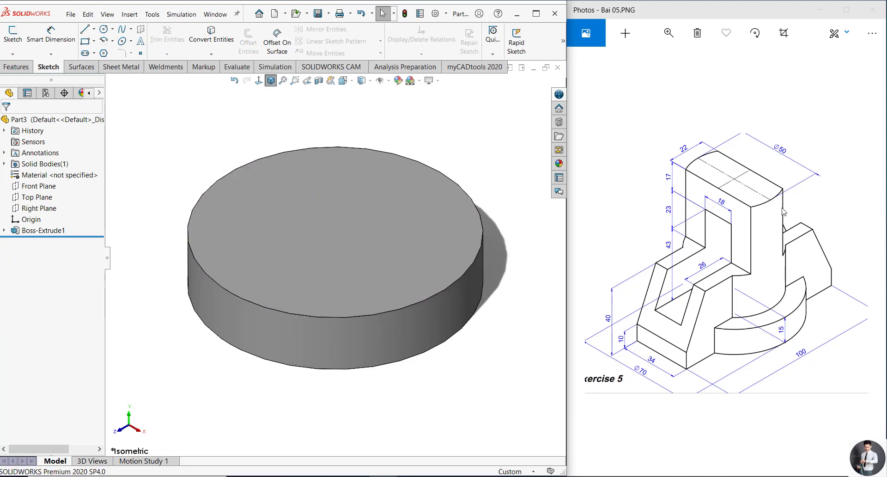
- Reuse Sketch1 for a new boss extrusion, limiting contours to the inner Ø50 region
{"action": "left_click", "coordinate": [272, 82]}
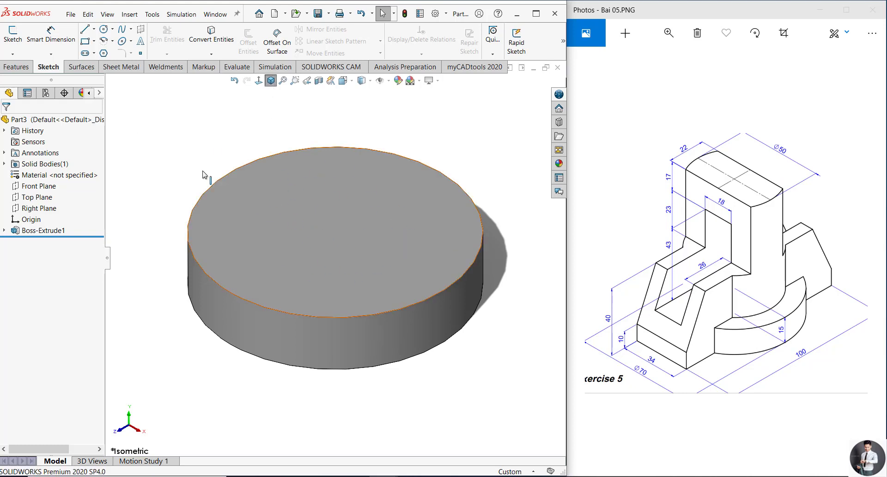
{"action": "left_click", "coordinate": [4, 231]}
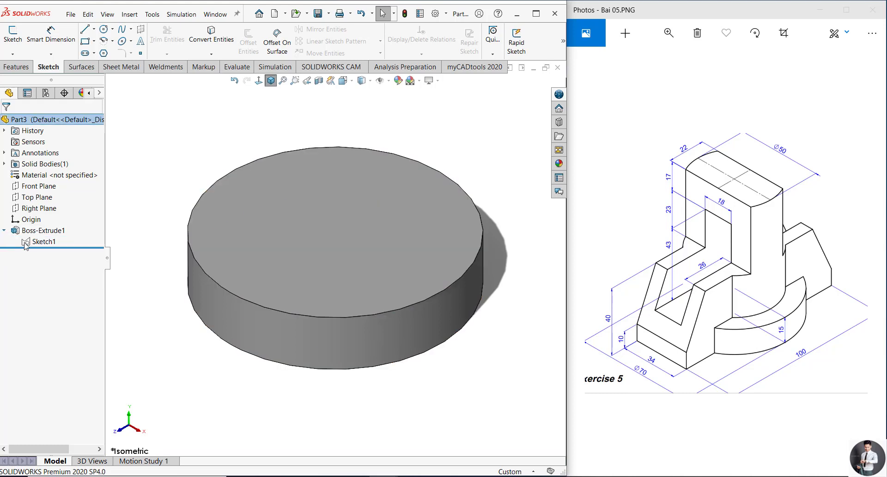
{"action": "left_click", "coordinate": [48, 244]}
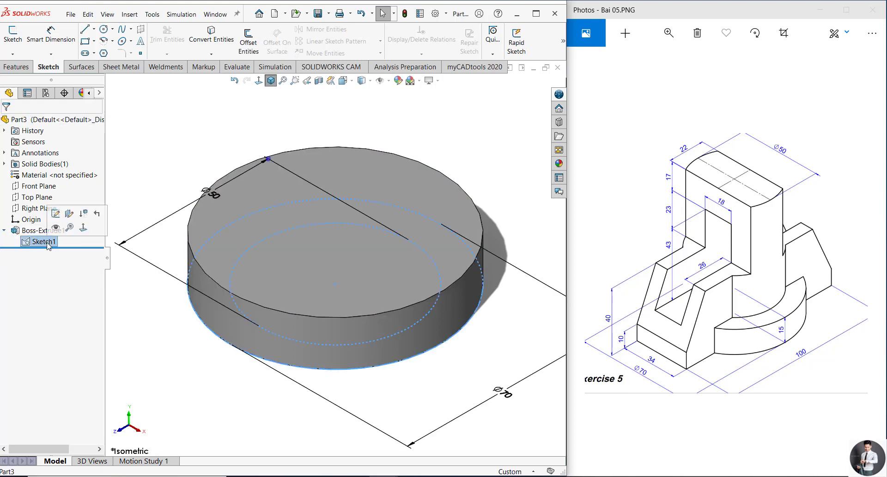
{"action": "left_click", "coordinate": [48, 244]}
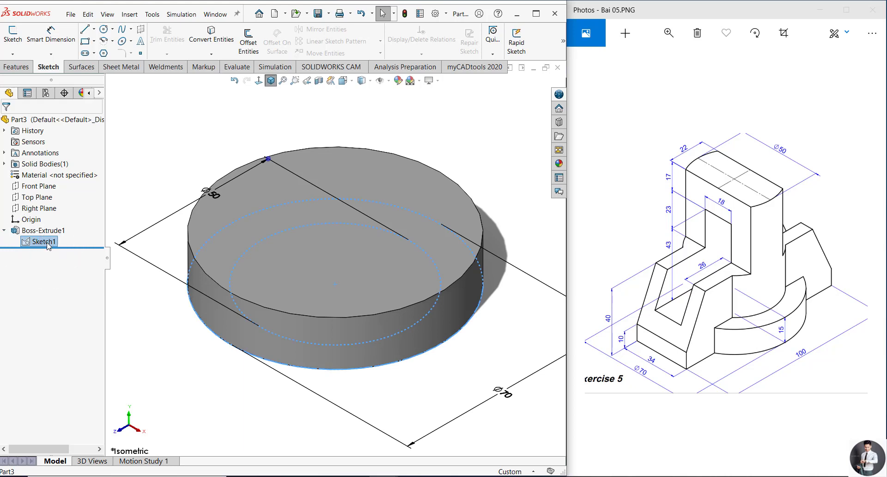
{"action": "left_click", "coordinate": [20, 68]}
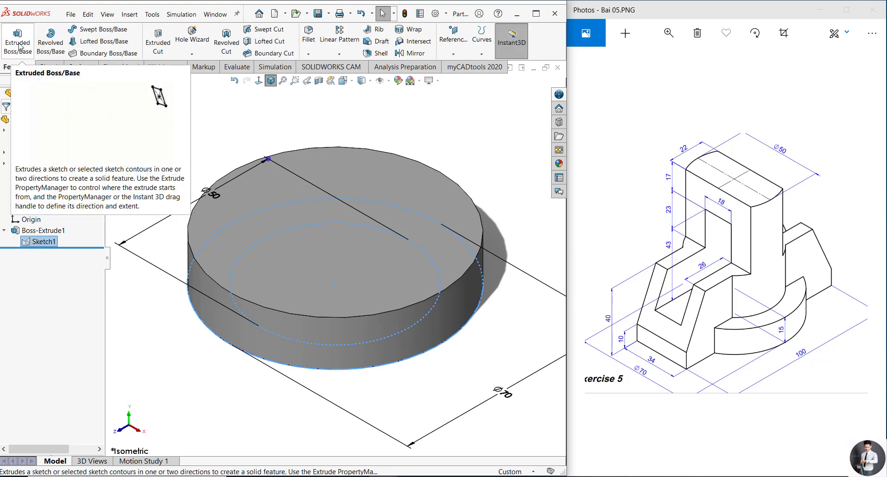
{"action": "left_click", "coordinate": [19, 42]}
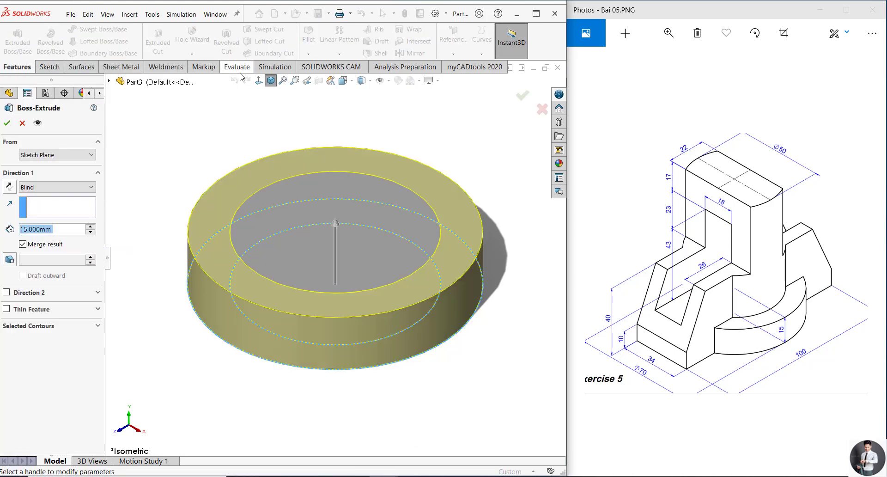
{"action": "left_click", "coordinate": [59, 326]}
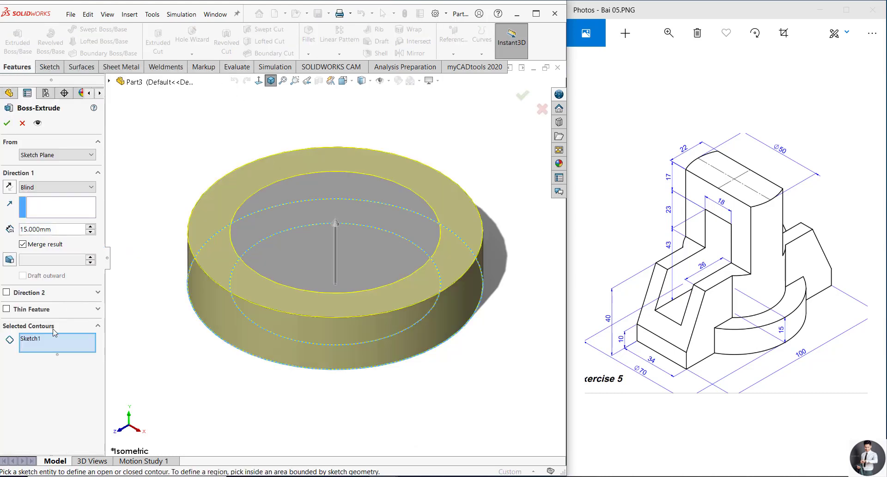
{"action": "left_click", "coordinate": [33, 336]}
{"action": "left_click", "coordinate": [59, 339]}
{"action": "right_click", "coordinate": [59, 340]}
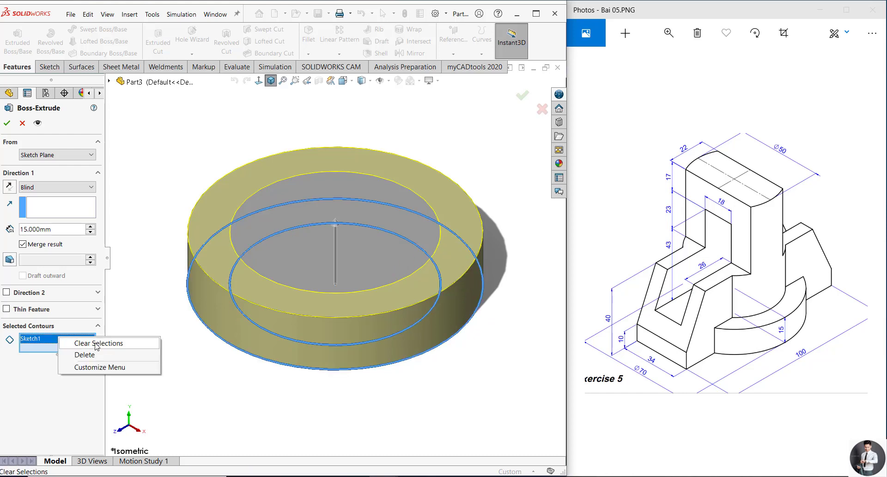
{"action": "left_click", "coordinate": [97, 343]}
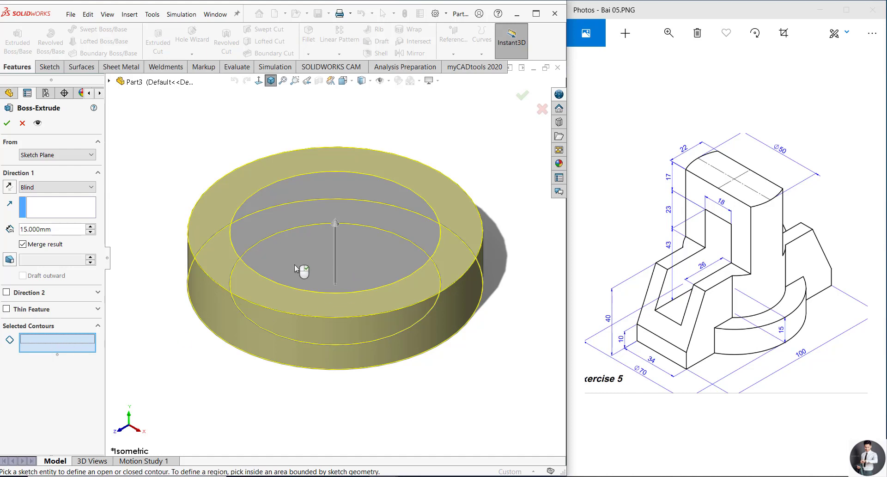
{"action": "left_click", "coordinate": [69, 346]}
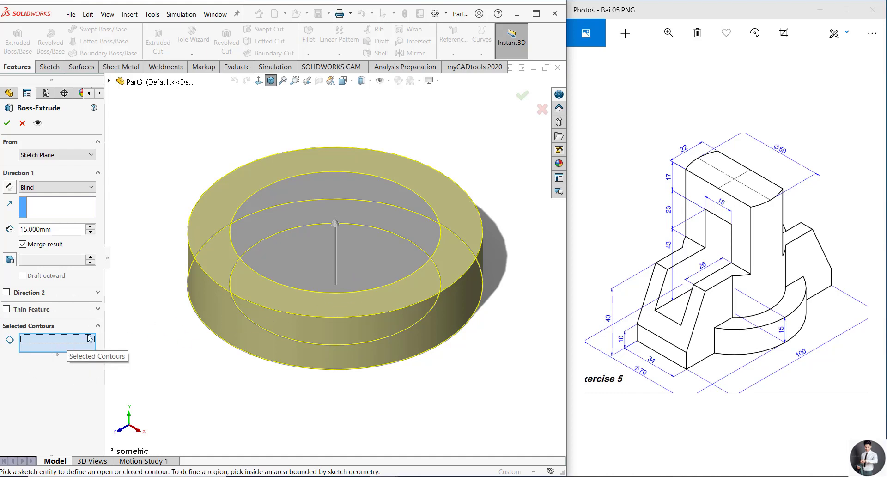
{"action": "left_click", "coordinate": [303, 263]}
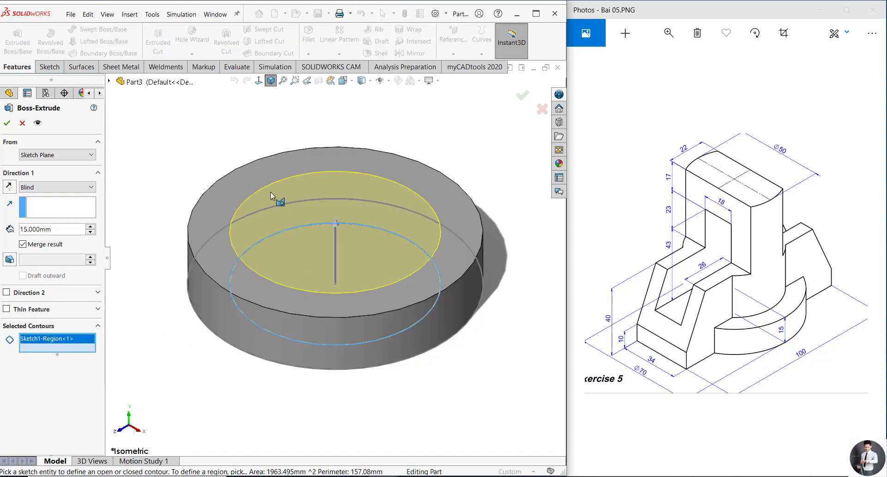
- Set the extrusion depth to 80 mm and accept the Ø50 cylinder
{"action": "left_click_drag", "start_coordinate": [66, 230], "coordinate": [25, 234]}
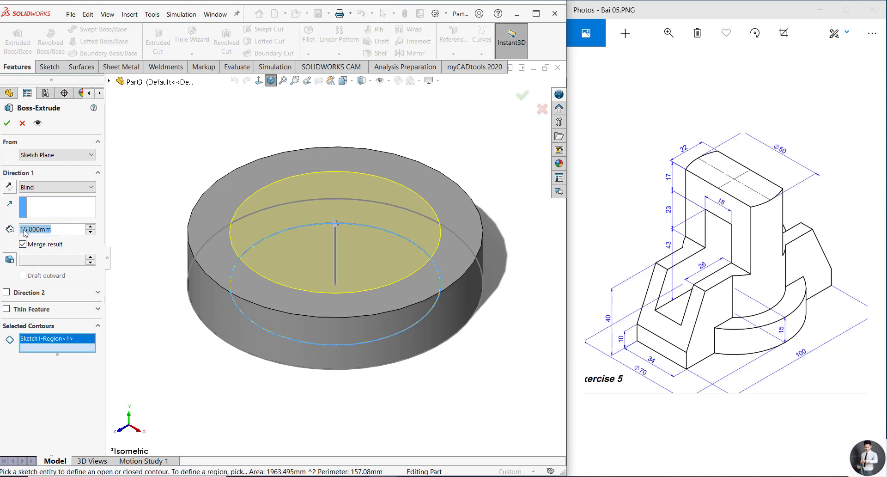
{"action": "left_click", "coordinate": [90, 227]}
{"action": "left_click", "coordinate": [90, 226]}
{"action": "left_click", "coordinate": [90, 227]}
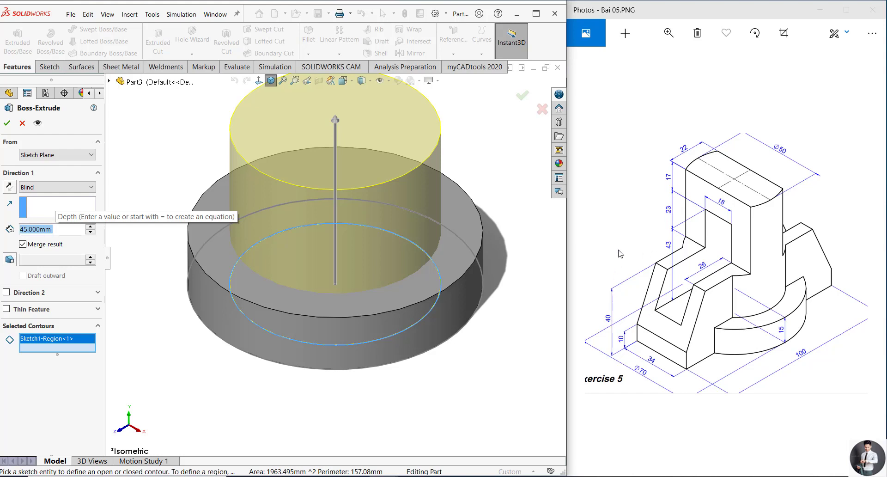
{"action": "left_click", "coordinate": [617, 218]}
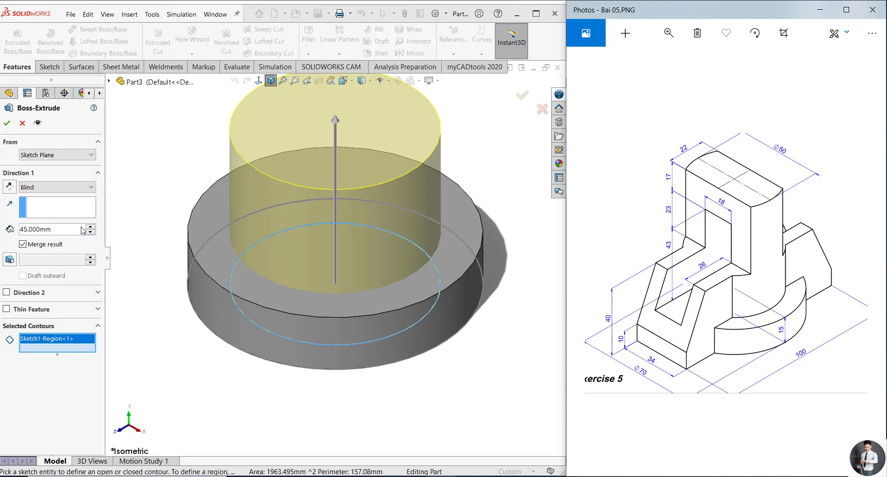
{"action": "left_click", "coordinate": [60, 229]}
{"action": "type", "text": "80"}
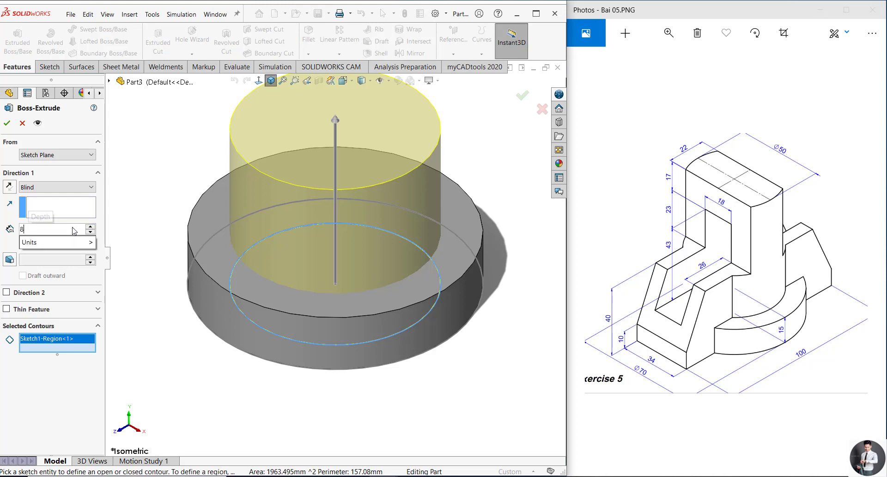
{"action": "key", "text": "Return"}
{"action": "key", "text": "f"}
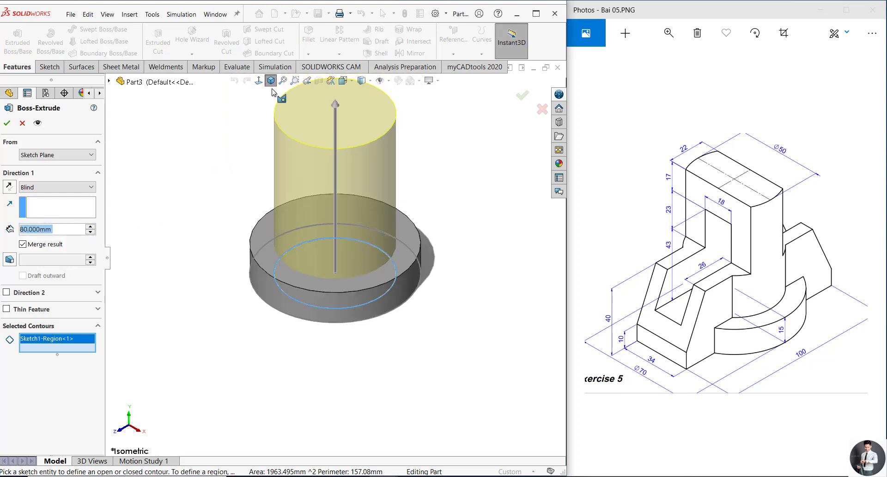
{"action": "left_click", "coordinate": [6, 123]}
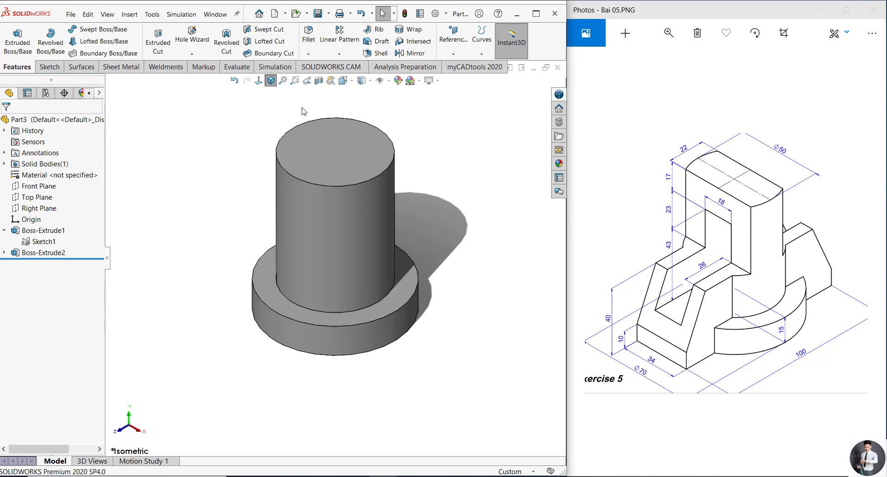
- Start Sketch2 on the Ø50 cylinder's top face, viewed isometrically
{"action": "left_click", "coordinate": [283, 81]}
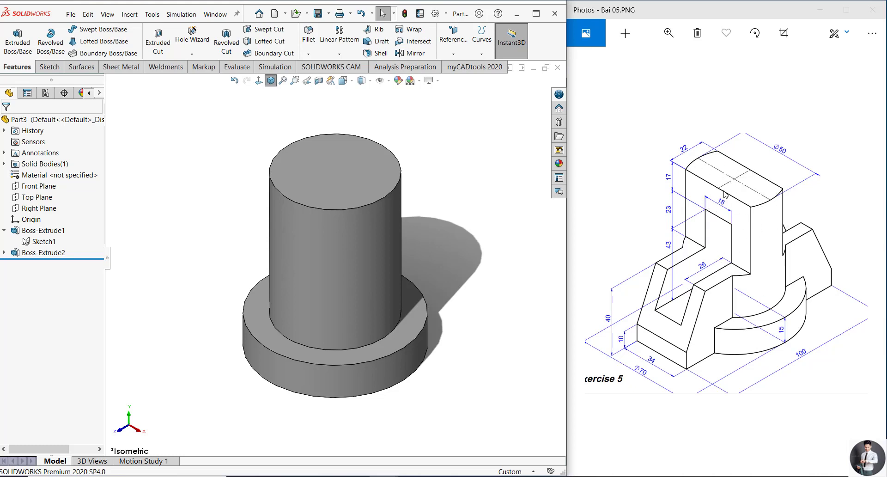
{"action": "left_click", "coordinate": [317, 163]}
{"action": "left_click", "coordinate": [387, 148]}
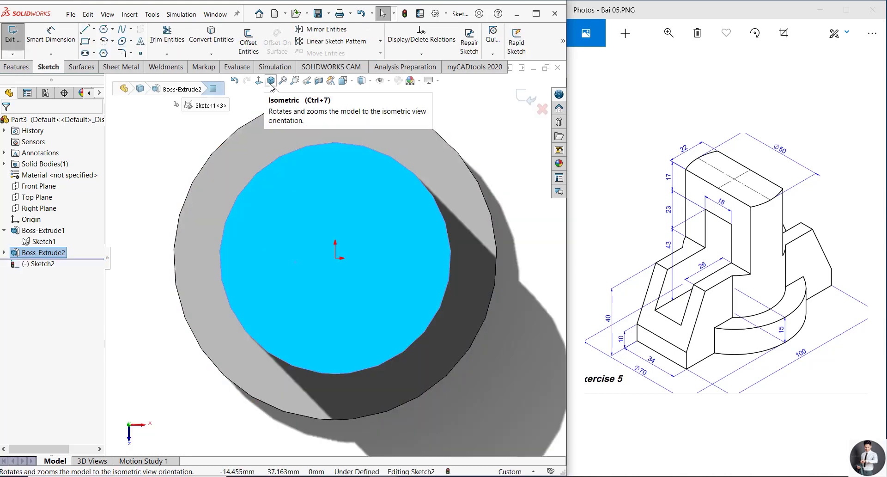
{"action": "left_click", "coordinate": [270, 83]}
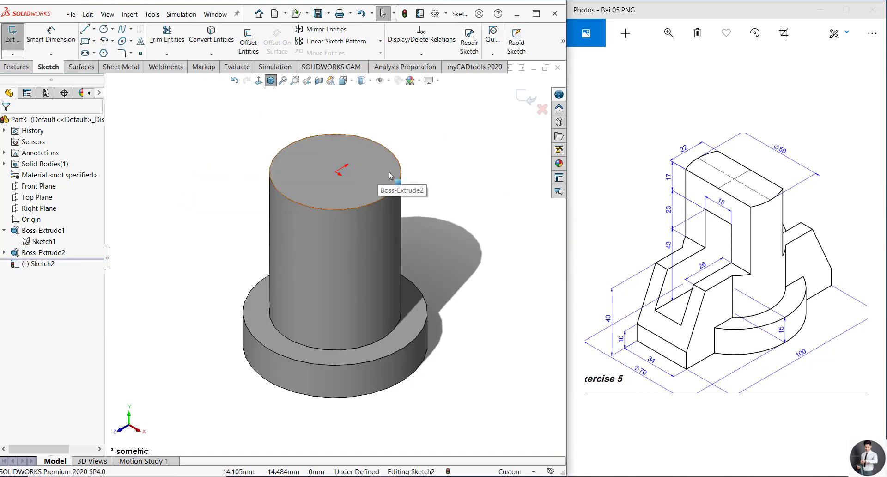
{"action": "scroll", "coordinate": [360, 230], "scroll_direction": "down", "scroll_amount": 2}
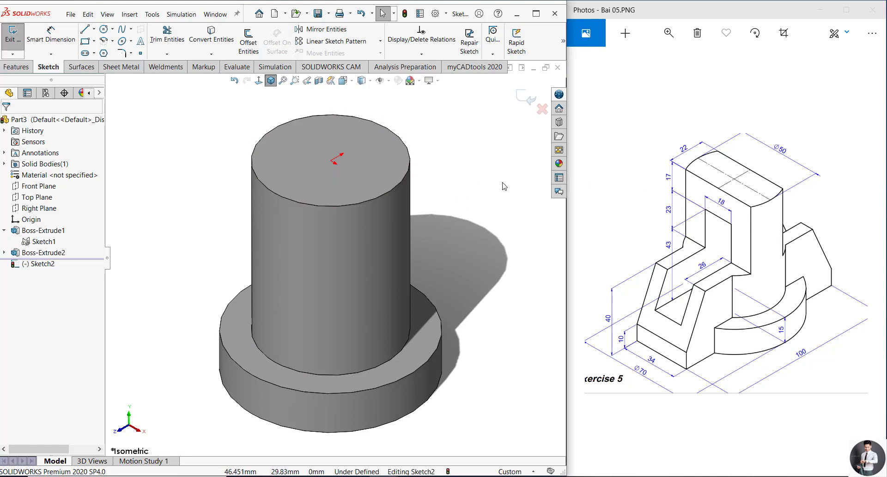
{"action": "right_click_drag", "start_coordinate": [489, 190], "coordinate": [464, 195]}
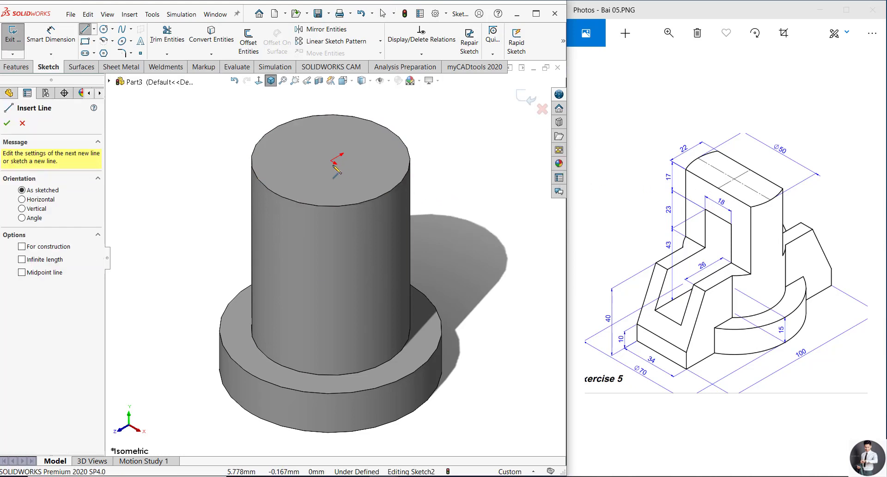
- Draw a 50 mm horizontal line across the top circle's diameter and view it from the top
{"action": "left_click", "coordinate": [286, 139]}
{"action": "left_click", "coordinate": [387, 193]}
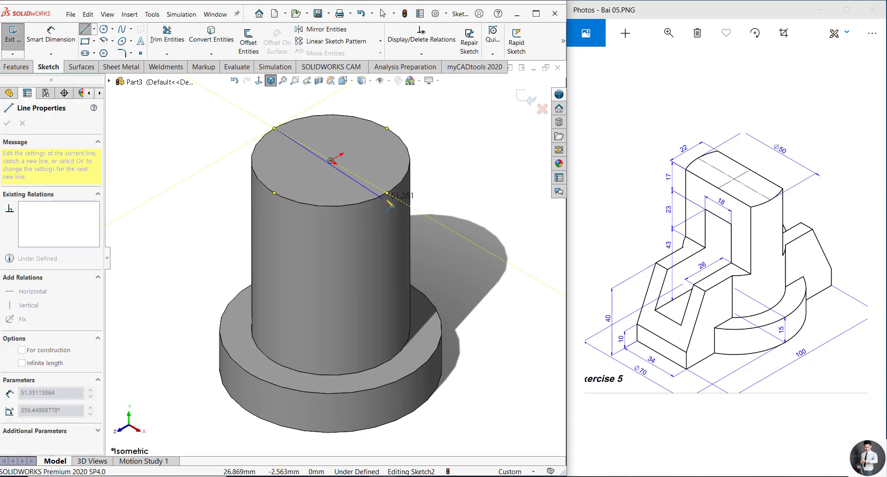
{"action": "key", "text": "Escape"}
{"action": "key", "text": "ctrl+8"}
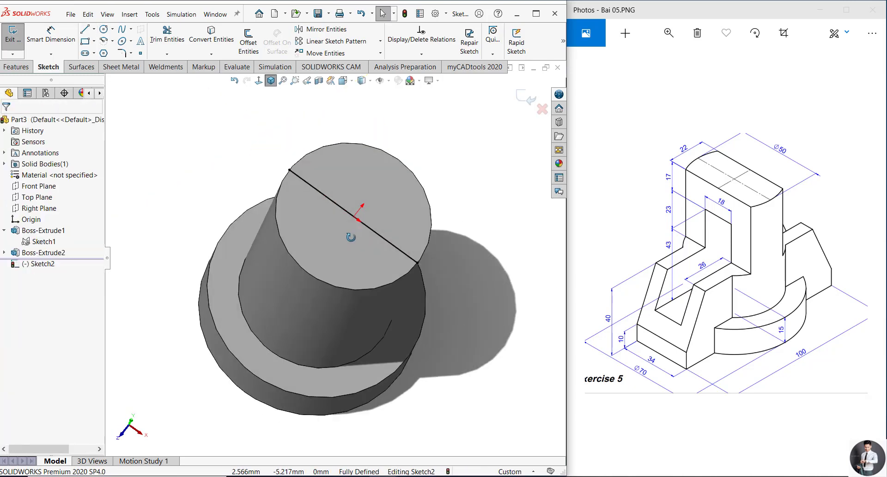
{"action": "key", "text": "space"}
{"action": "left_click", "coordinate": [290, 268]}
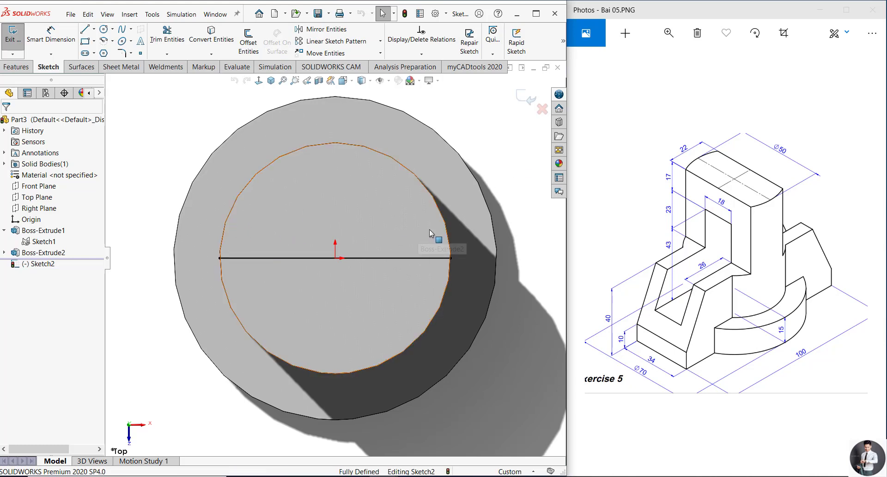
{"action": "left_click", "coordinate": [391, 257]}
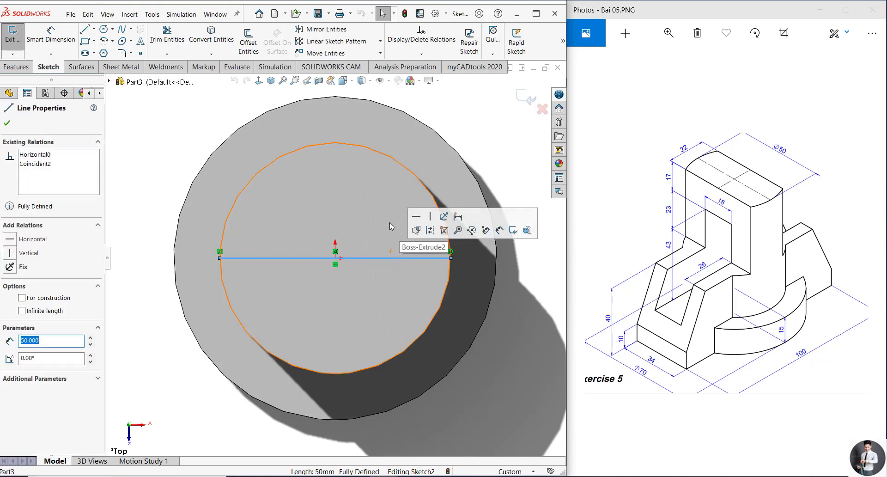
- Offset the centre line bi-directionally by 11 mm to both sides
{"action": "left_click", "coordinate": [253, 46]}
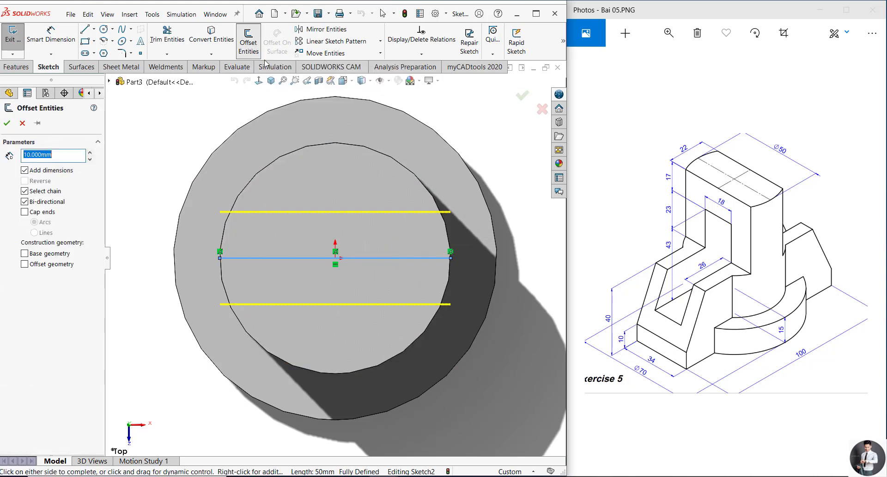
{"action": "left_click", "coordinate": [47, 202]}
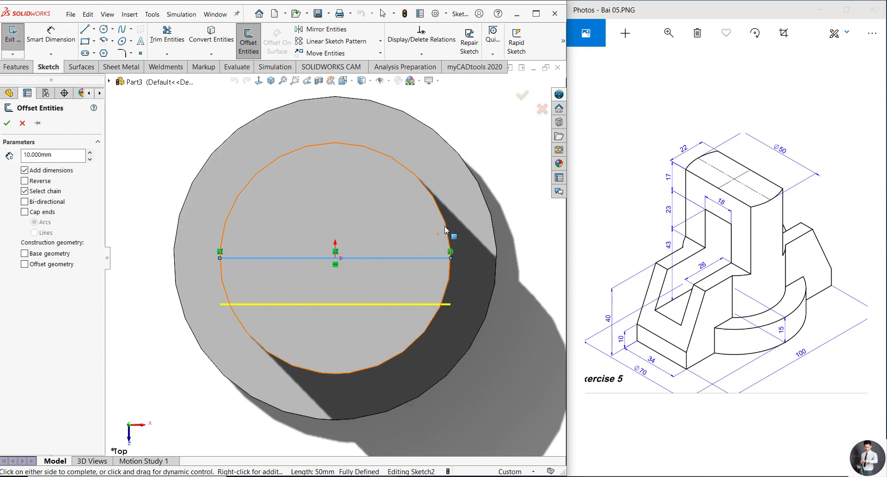
{"action": "left_click", "coordinate": [48, 204]}
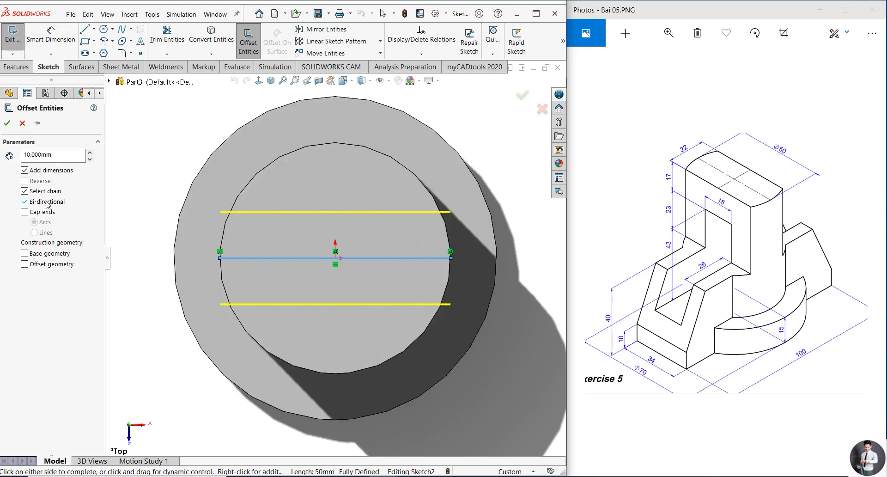
{"action": "double_click", "coordinate": [42, 154]}
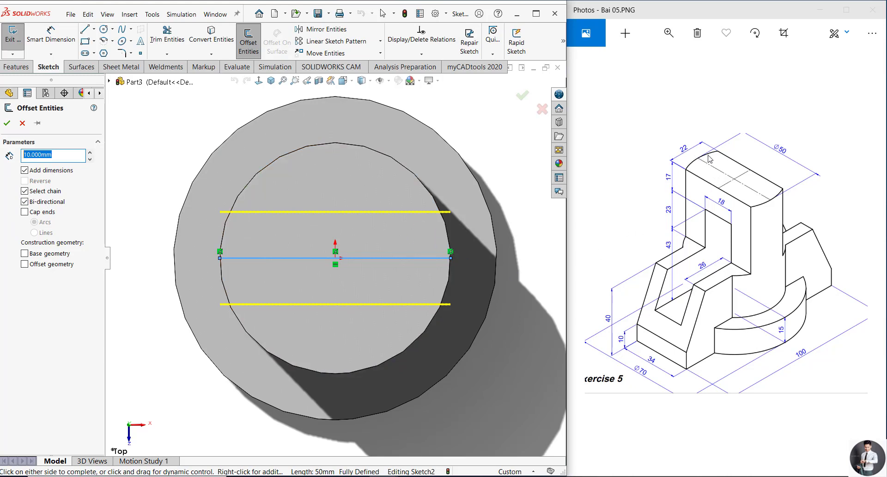
{"action": "scroll", "coordinate": [84, 154], "scroll_direction": "up", "scroll_amount": 1}
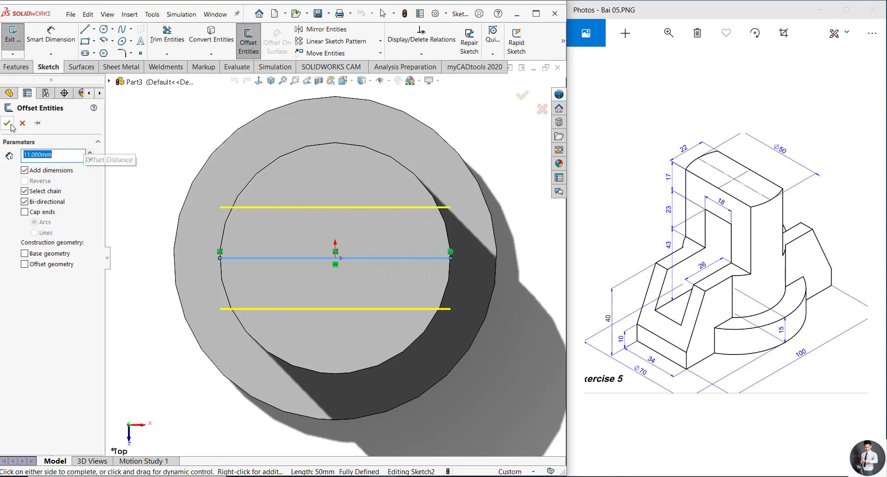
{"action": "key", "text": "Return"}
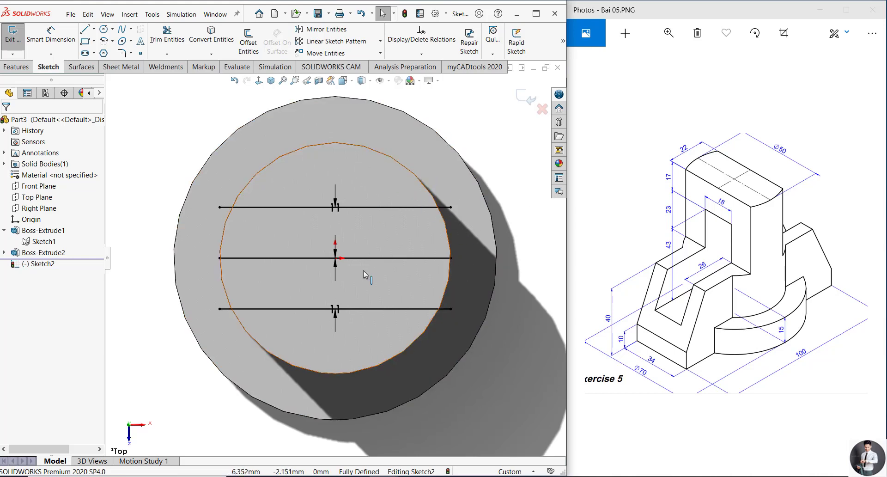
- Project the top circle edge into Sketch2 and trim away the overlapping duplicate arc
{"action": "left_click", "coordinate": [387, 159]}
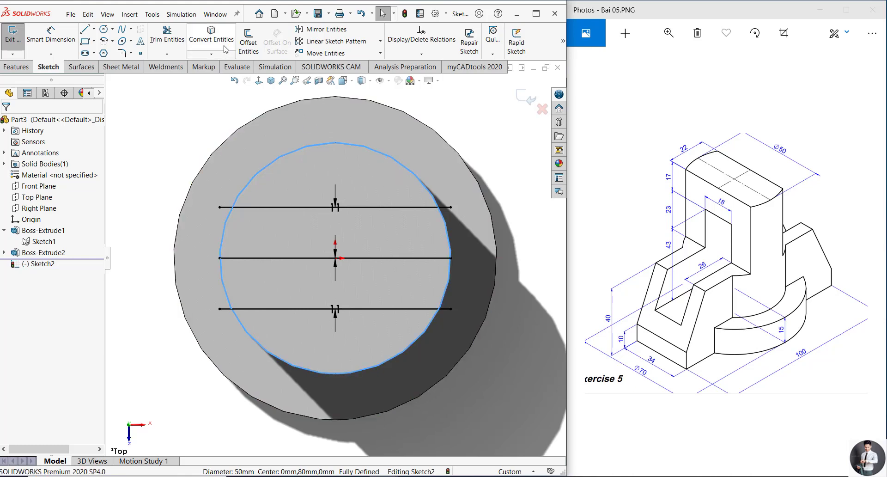
{"action": "left_click", "coordinate": [211, 35]}
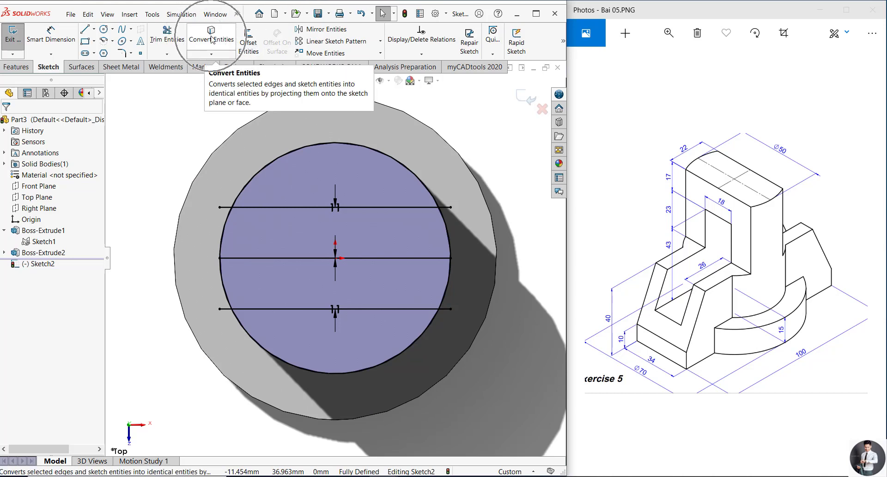
{"action": "right_click_drag", "start_coordinate": [194, 111], "coordinate": [141, 198]}
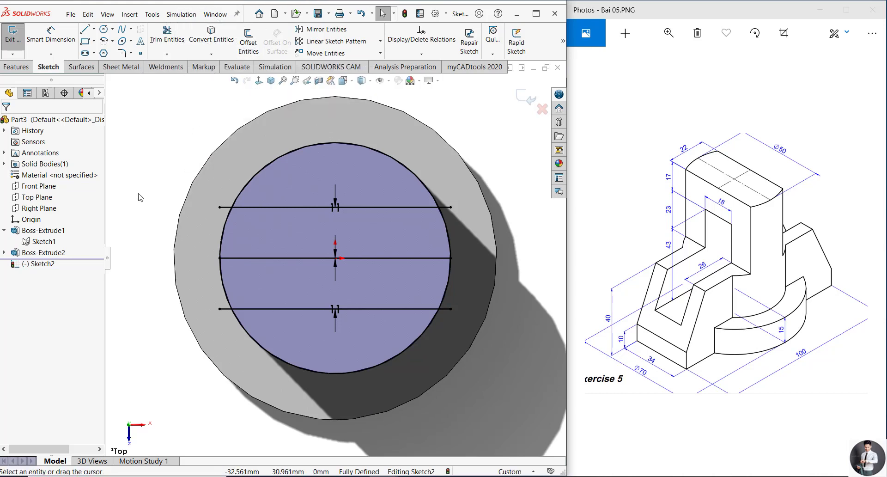
{"action": "scroll", "coordinate": [239, 214], "scroll_direction": "down", "scroll_amount": 2}
{"action": "scroll", "coordinate": [271, 241], "scroll_direction": "down", "scroll_amount": 1}
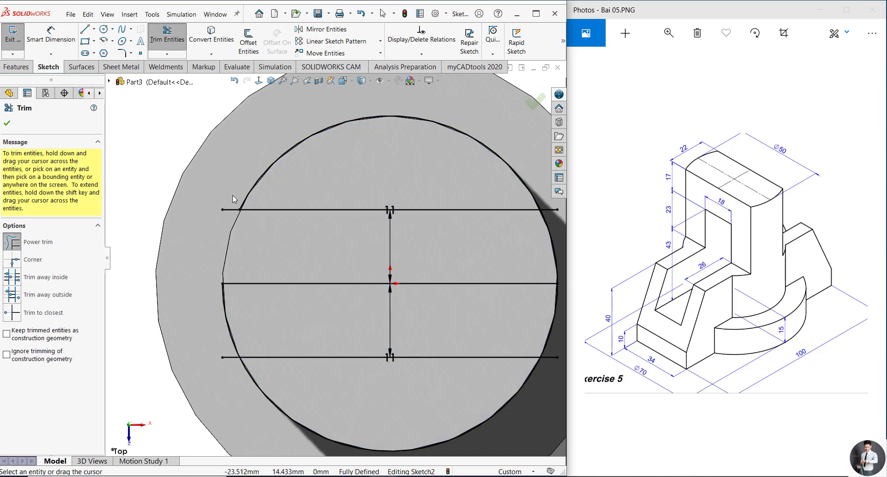
{"action": "scroll", "coordinate": [337, 221], "scroll_direction": "down", "scroll_amount": 2}
{"action": "left_click_drag", "start_coordinate": [483, 229], "coordinate": [465, 295]}
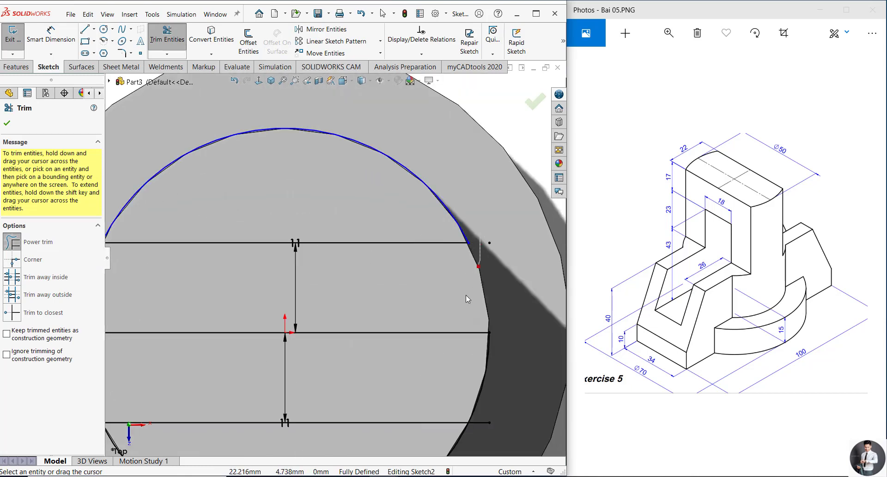
{"action": "scroll", "coordinate": [465, 295], "scroll_direction": "up", "scroll_amount": 3}
{"action": "scroll", "coordinate": [400, 311], "scroll_direction": "down", "scroll_amount": 3}
{"action": "scroll", "coordinate": [358, 298], "scroll_direction": "up", "scroll_amount": 3}
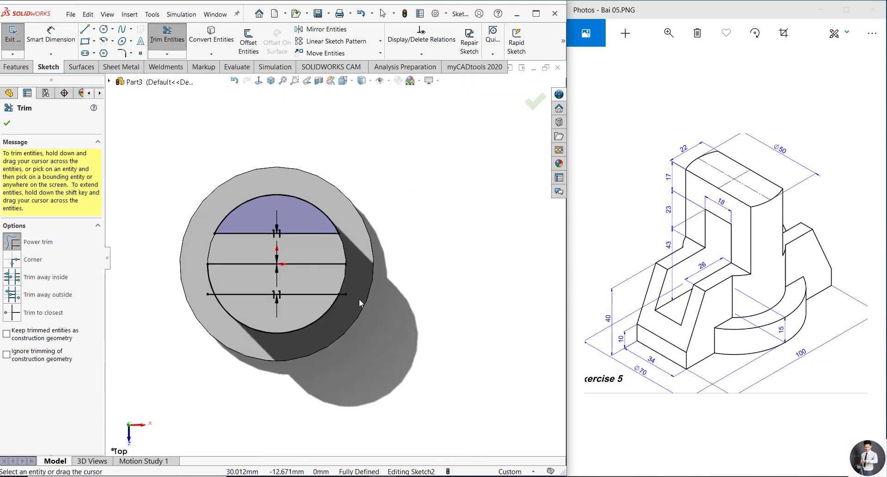
{"action": "scroll", "coordinate": [336, 292], "scroll_direction": "down", "scroll_amount": 2}
{"action": "scroll", "coordinate": [189, 272], "scroll_direction": "up", "scroll_amount": 1}
{"action": "scroll", "coordinate": [189, 272], "scroll_direction": "down", "scroll_amount": 2}
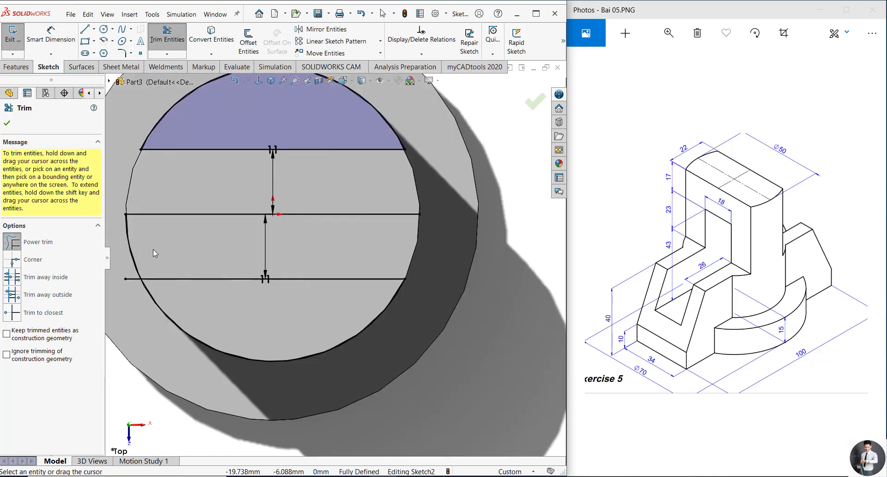
{"action": "key", "text": "Escape"}
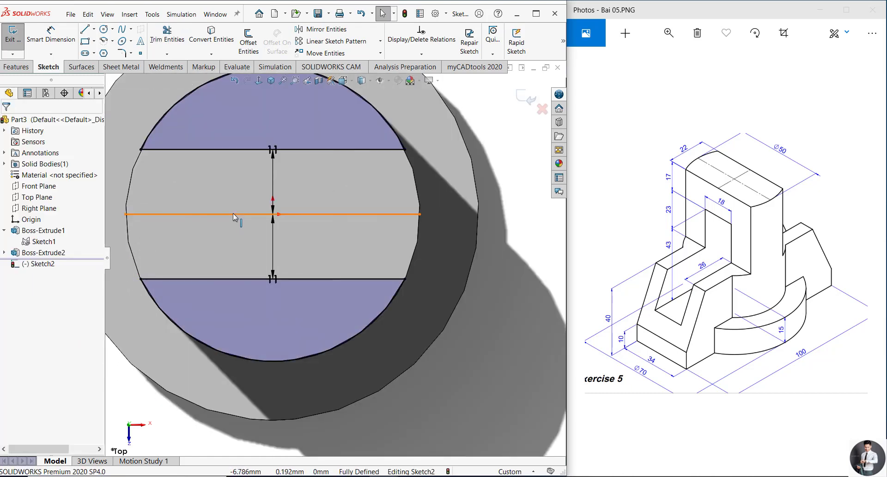
- Make the middle horizontal line construction geometry and return to isometric view
{"action": "left_click", "coordinate": [277, 213]}
{"action": "left_click", "coordinate": [274, 185]}
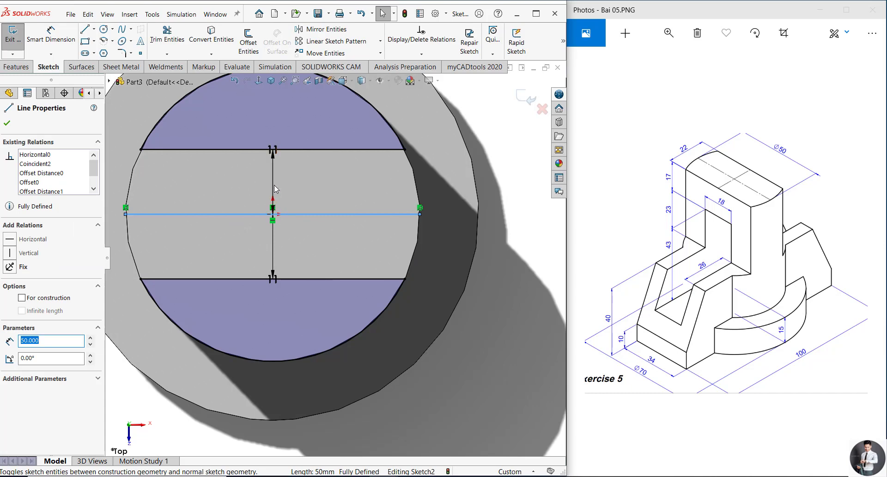
{"action": "key", "text": "Escape"}
{"action": "left_click", "coordinate": [266, 86]}
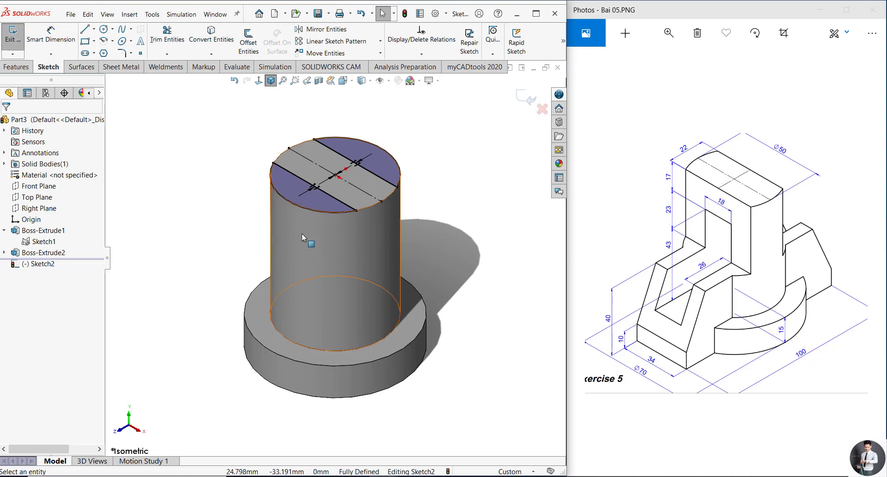
- Cut the two outer circular strips 40 mm deep with a blind extruded cut
{"action": "mouse_move", "coordinate": [169, 254]}
{"action": "right_mouse_down"}
{"action": "mouse_move", "coordinate": [199, 249]}
{"action": "mouse_move", "coordinate": [180, 211]}
{"action": "right_mouse_up"}
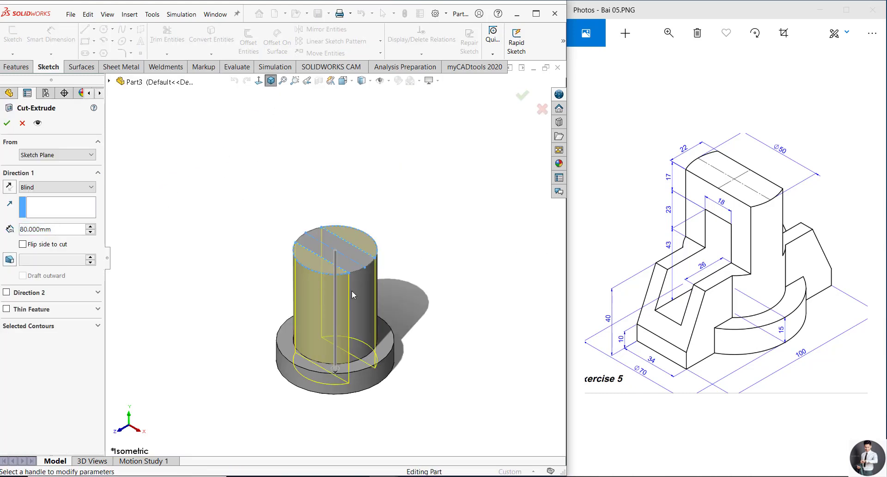
{"action": "key", "text": "f"}
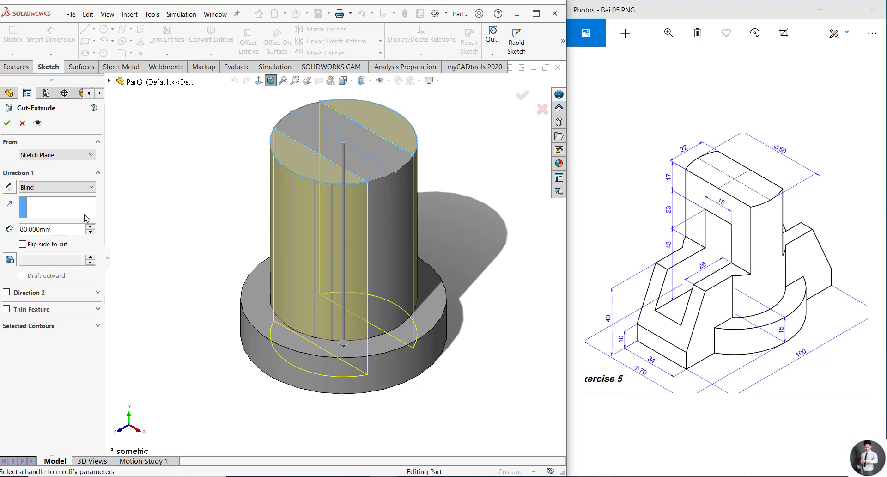
{"action": "double_click", "coordinate": [62, 230]}
{"action": "type", "text": "40"}
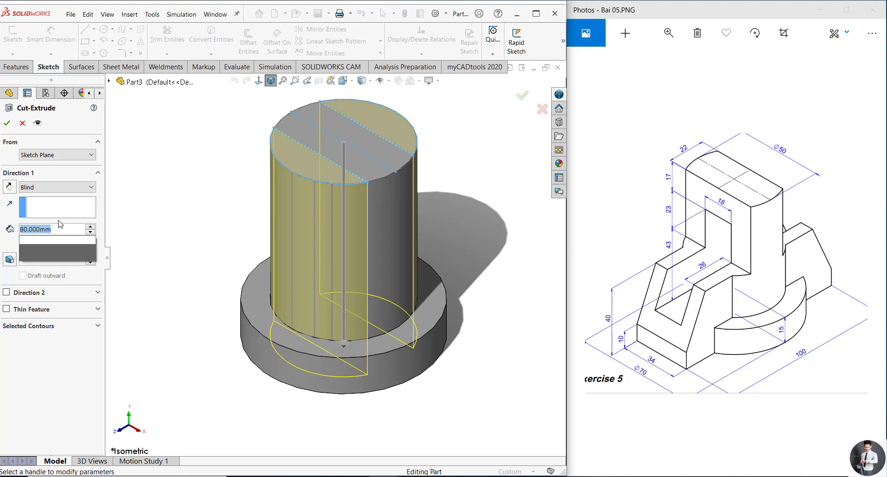
{"action": "key", "text": "Return"}
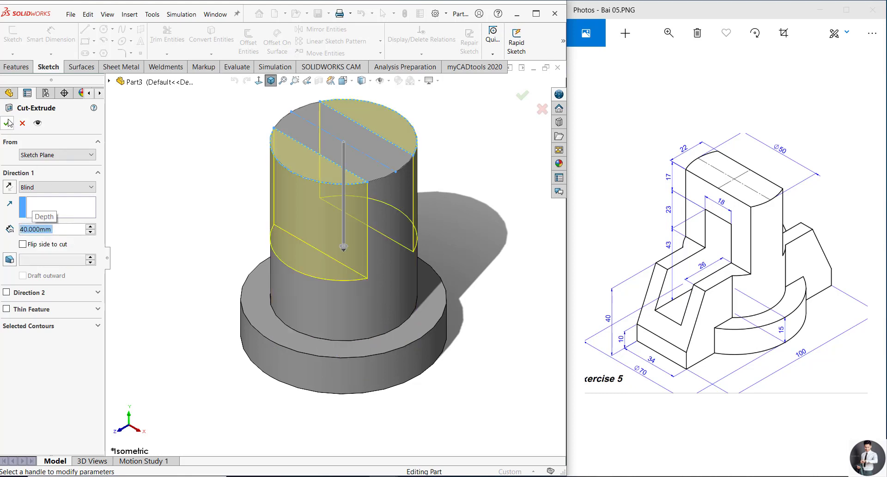
{"action": "left_click", "coordinate": [9, 122]}
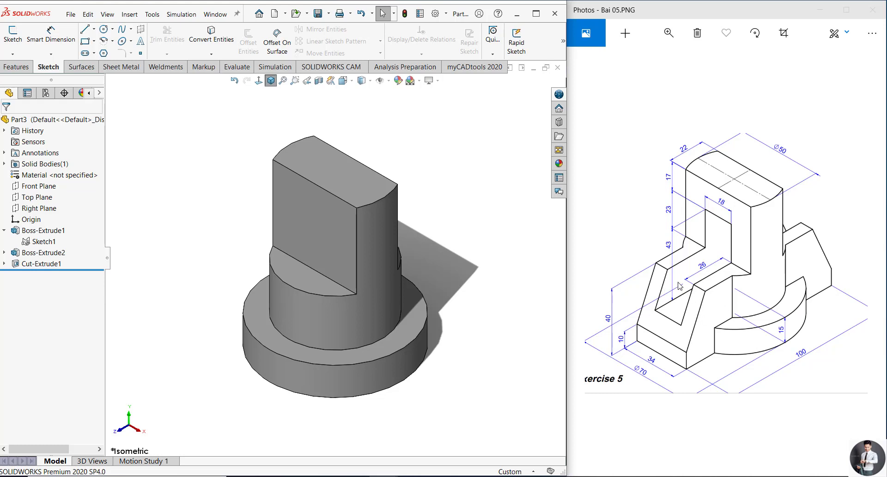
- Start a new sketch, Sketch3, on the Right Plane
{"action": "left_click", "coordinate": [4, 230]}
{"action": "left_click", "coordinate": [43, 210]}
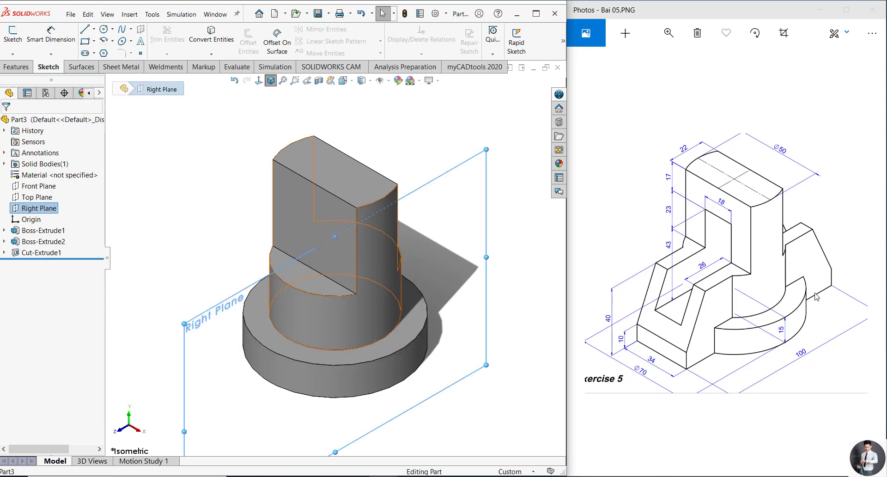
{"action": "scroll", "coordinate": [335, 257], "scroll_direction": "up", "scroll_amount": 3}
{"action": "right_click", "coordinate": [50, 211]}
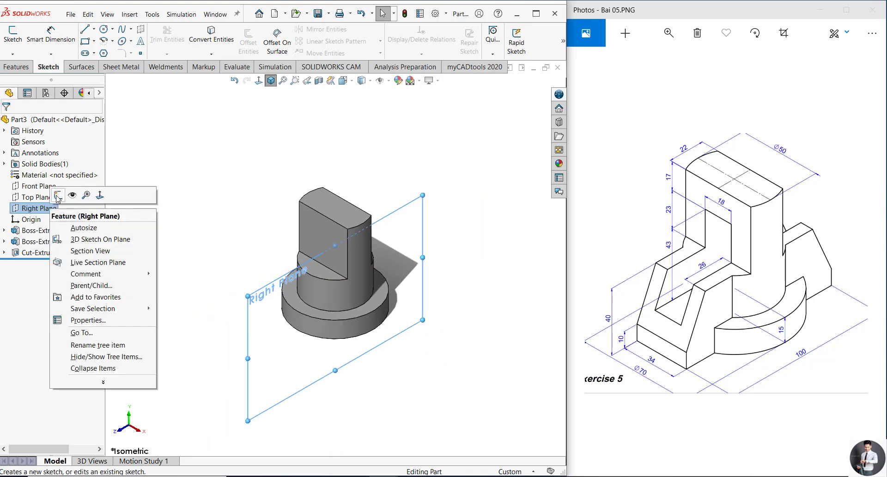
{"action": "left_click", "coordinate": [60, 201]}
{"action": "scroll", "coordinate": [338, 215], "scroll_direction": "up", "scroll_amount": 3}
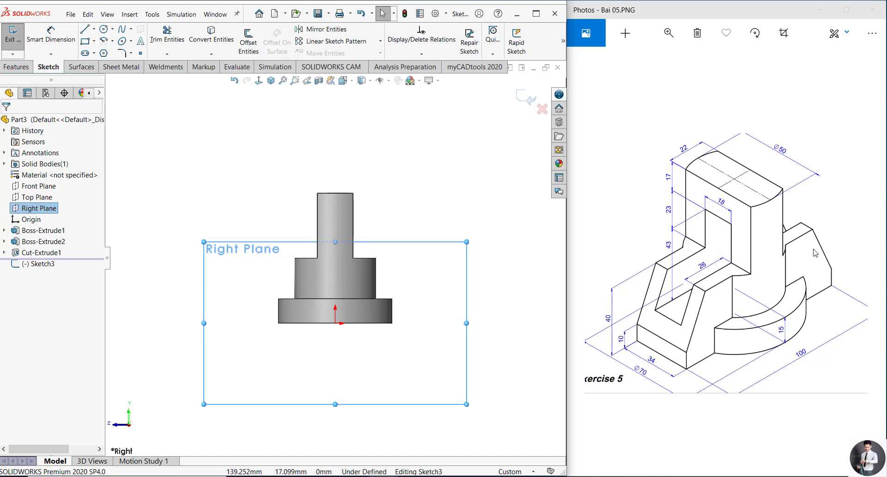
{"action": "left_click", "coordinate": [447, 197]}
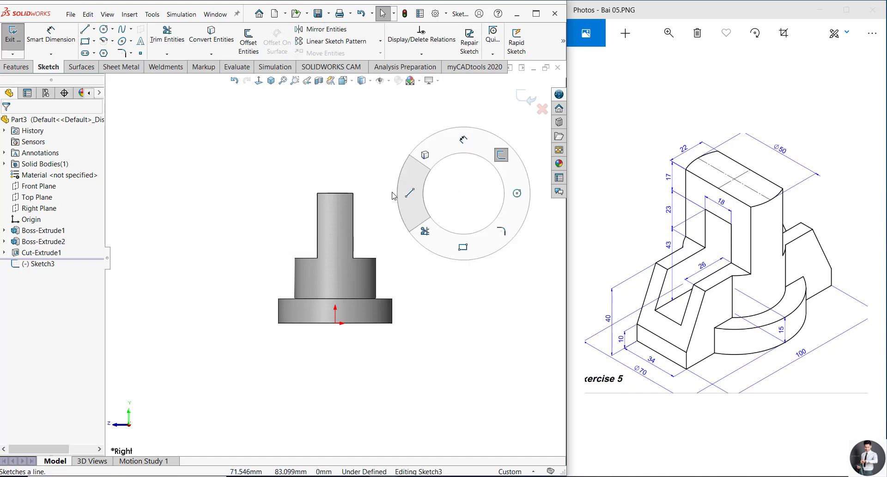
- Draw the closed wing outline from the origin: bottom, short vertical, slanted and top edges
{"action": "right_click_drag", "start_coordinate": [461, 193], "coordinate": [460, 143]}
{"action": "scroll", "coordinate": [339, 323], "scroll_direction": "down", "scroll_amount": 2}
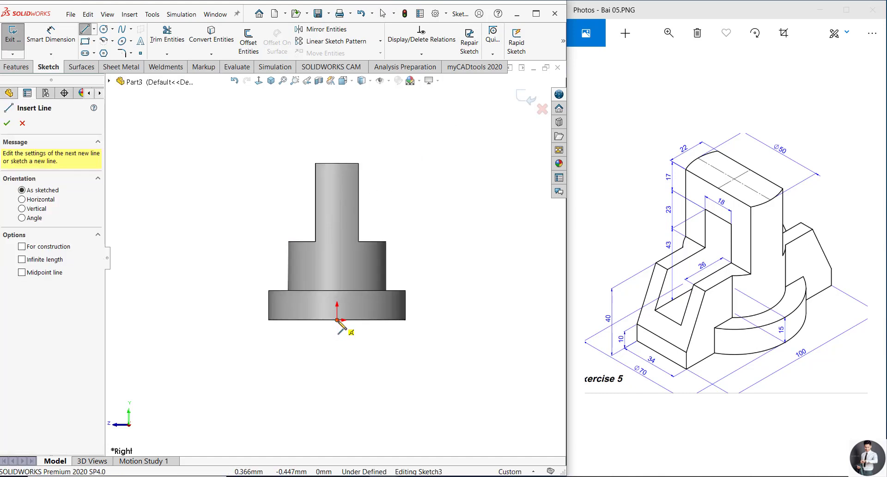
{"action": "left_click", "coordinate": [337, 319]}
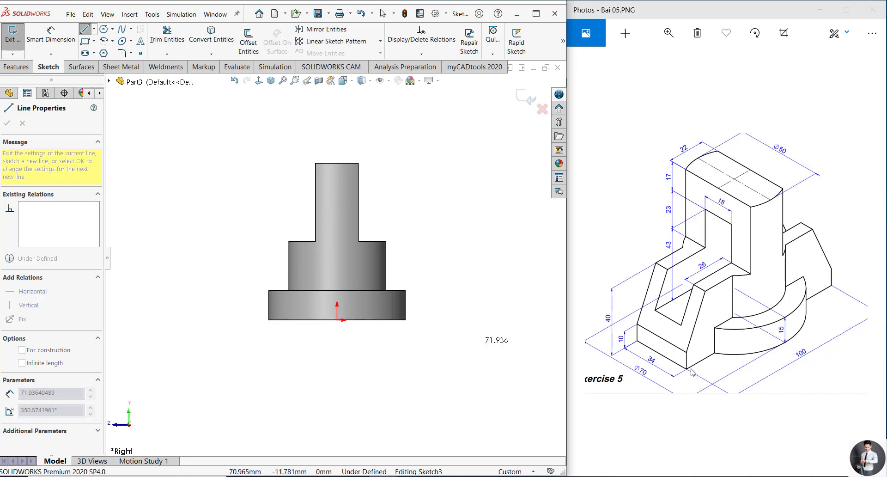
{"action": "left_click", "coordinate": [215, 319]}
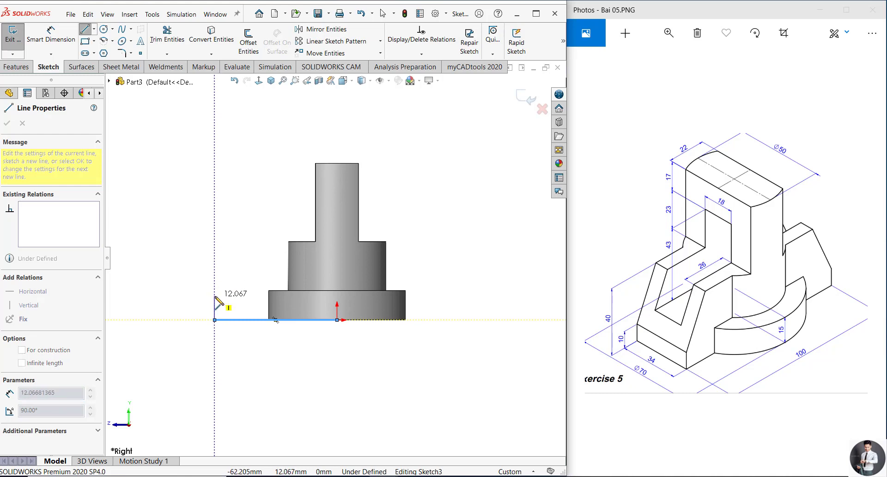
{"action": "left_click", "coordinate": [215, 293]}
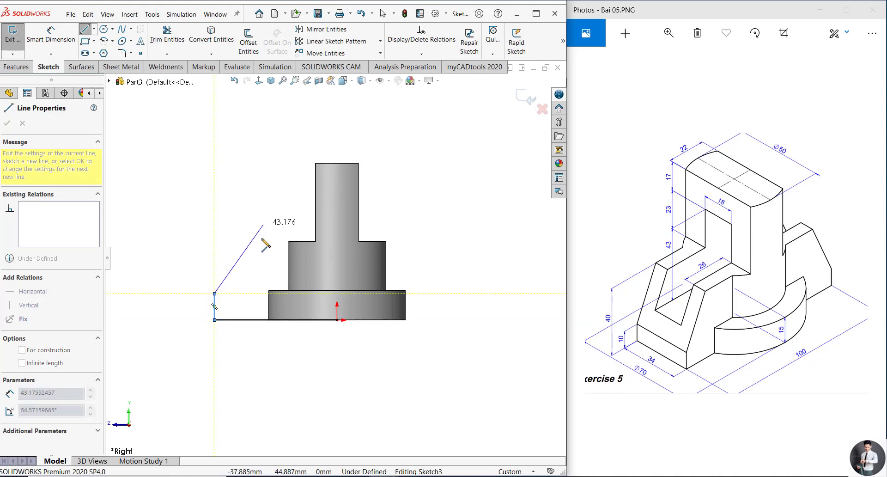
{"action": "scroll", "coordinate": [265, 245], "scroll_direction": "down", "scroll_amount": 3}
{"action": "left_click", "coordinate": [277, 240]}
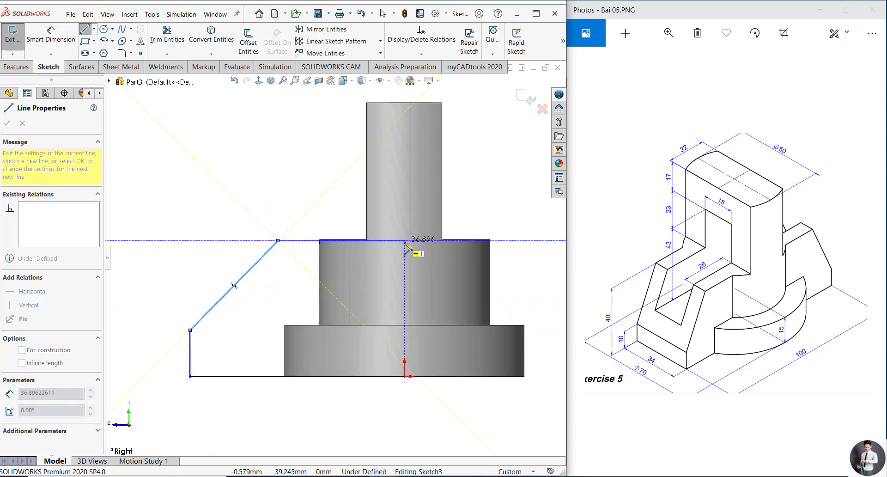
{"action": "left_click", "coordinate": [404, 240]}
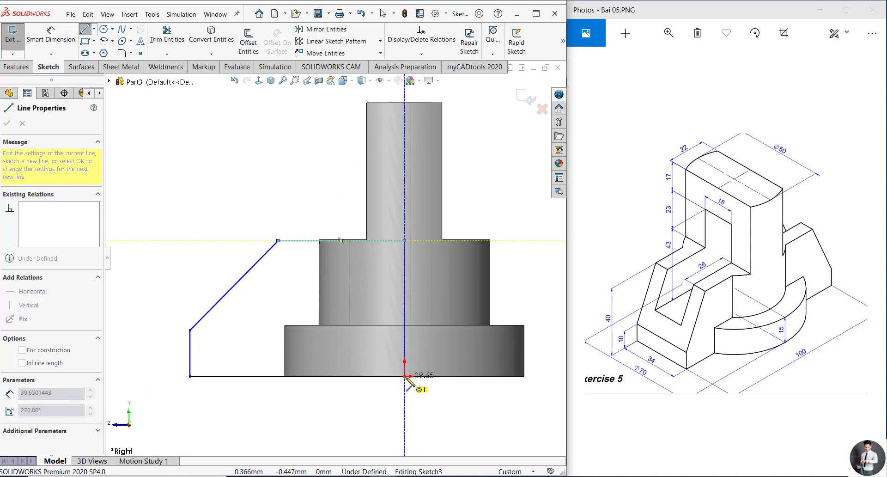
{"action": "left_click", "coordinate": [405, 376]}
{"action": "key", "text": "Escape"}
- Convert the vertical closing line through the origin to construction geometry
{"action": "left_click", "coordinate": [404, 277]}
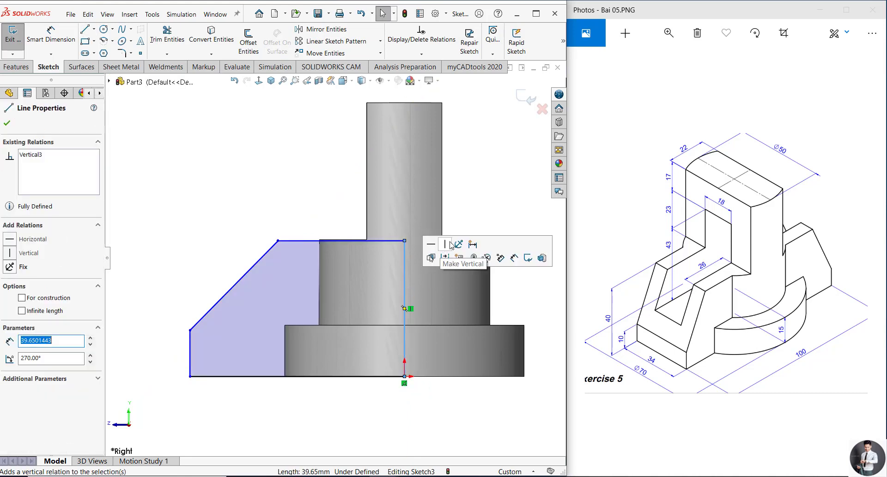
{"action": "left_click", "coordinate": [456, 242]}
{"action": "key", "text": "Escape"}
{"action": "scroll", "coordinate": [365, 254], "scroll_direction": "down", "scroll_amount": 3}
{"action": "scroll", "coordinate": [338, 269], "scroll_direction": "up", "scroll_amount": 2}
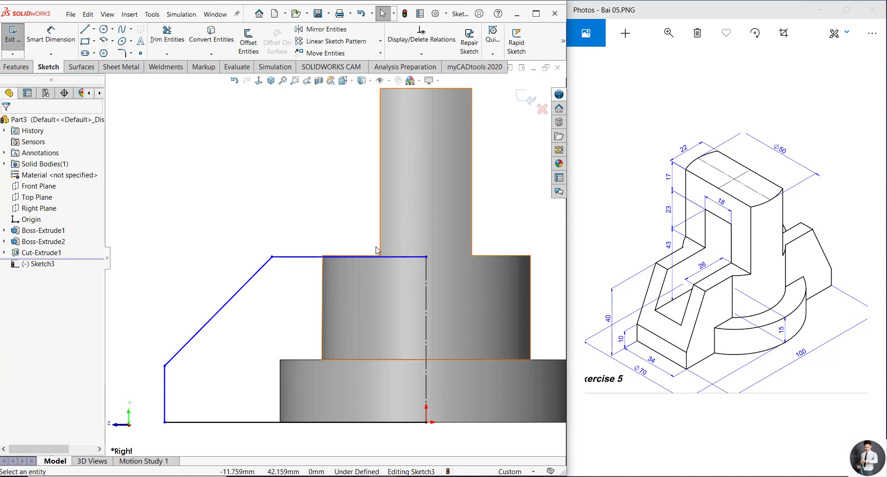
- Make the wing sketch's top line collinear with the Ø50 cylinder shoulder's top edge
{"action": "scroll", "coordinate": [319, 264], "scroll_direction": "down", "scroll_amount": 4}
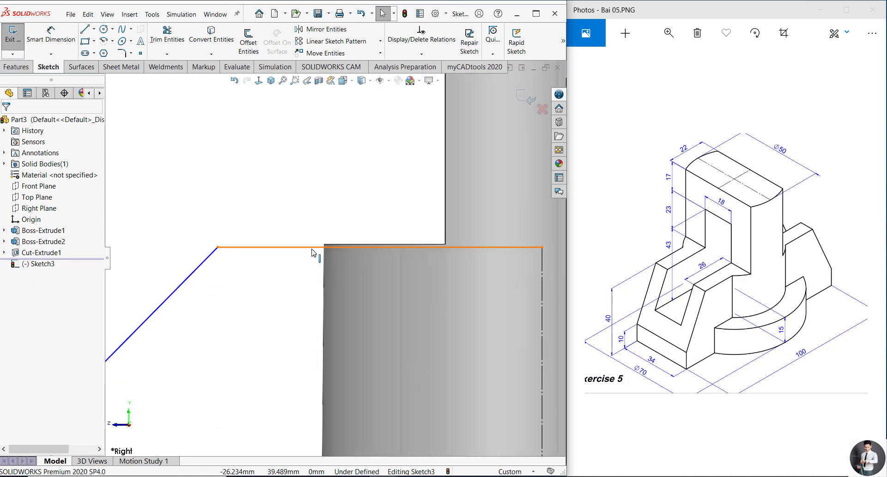
{"action": "left_click", "coordinate": [313, 248]}
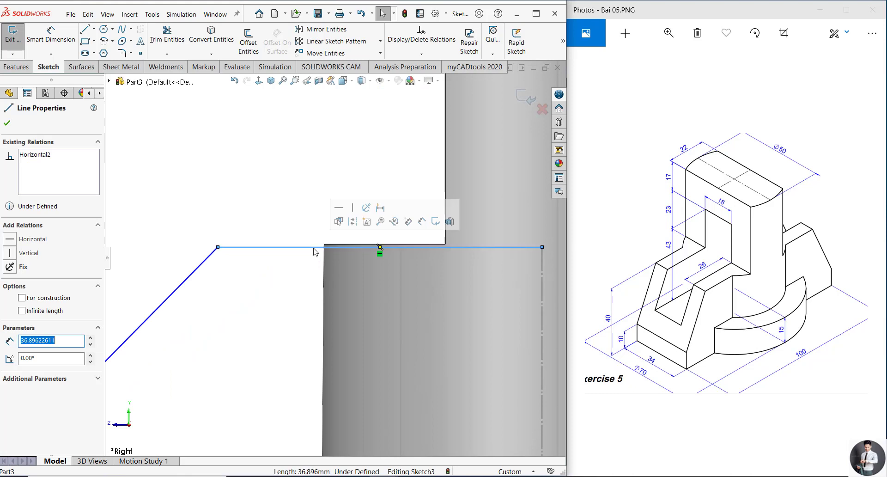
{"action": "left_click", "coordinate": [347, 243], "text": "ctrl"}
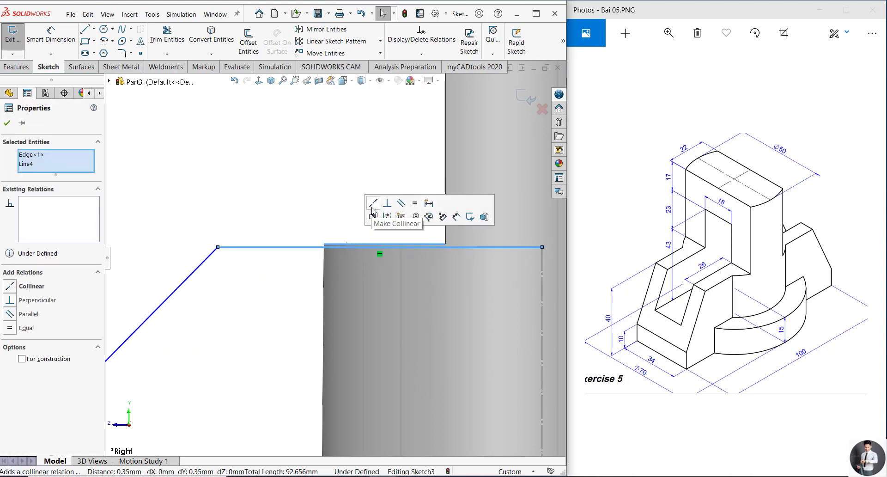
{"action": "left_click", "coordinate": [373, 203]}
{"action": "scroll", "coordinate": [335, 256], "scroll_direction": "up", "scroll_amount": 6}
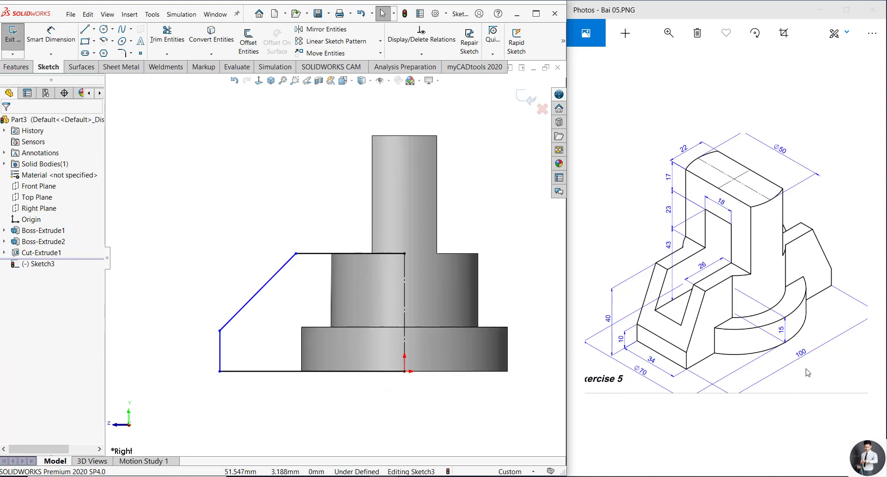
- Dimension the wing profile from its left edge across the centreline at 100
{"action": "right_click_drag", "start_coordinate": [478, 411], "coordinate": [472, 356]}
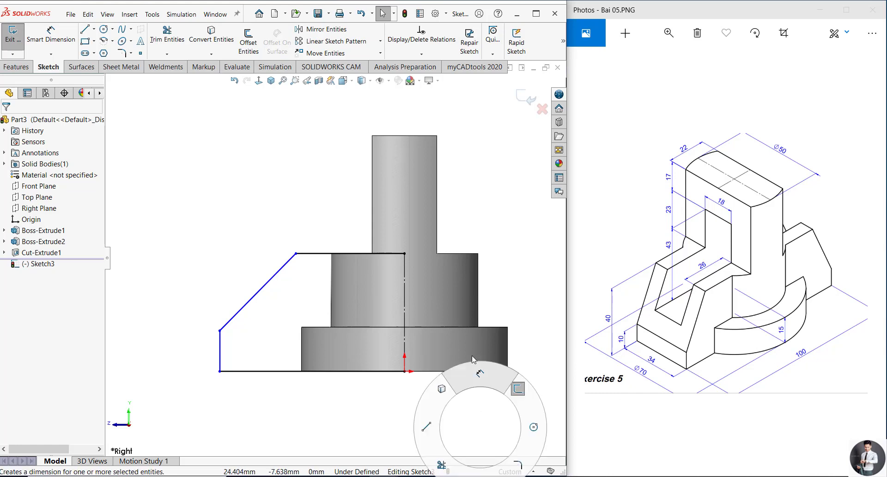
{"action": "left_click", "coordinate": [220, 351]}
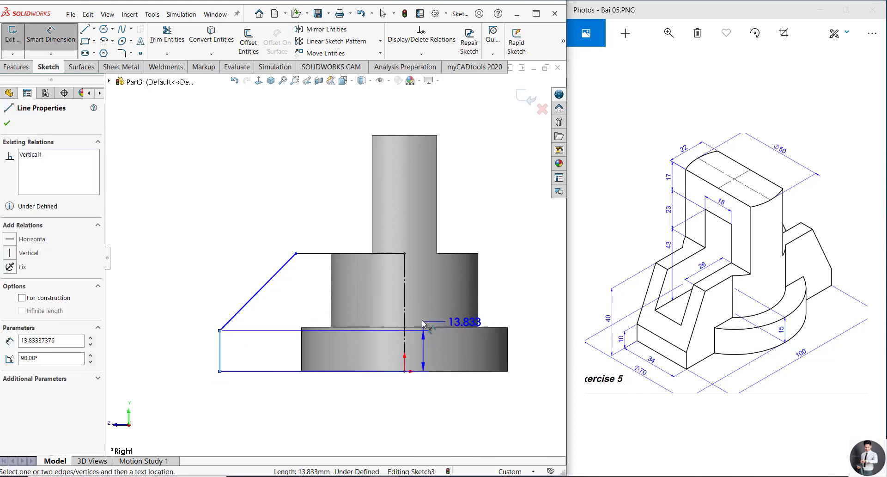
{"action": "left_click", "coordinate": [406, 305]}
{"action": "scroll", "coordinate": [388, 355], "scroll_direction": "up", "scroll_amount": 2}
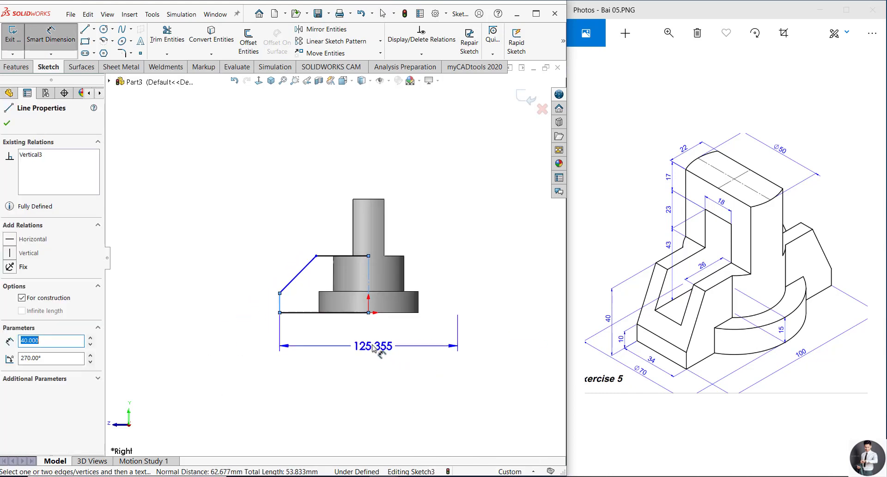
{"action": "scroll", "coordinate": [370, 342], "scroll_direction": "down", "scroll_amount": 1}
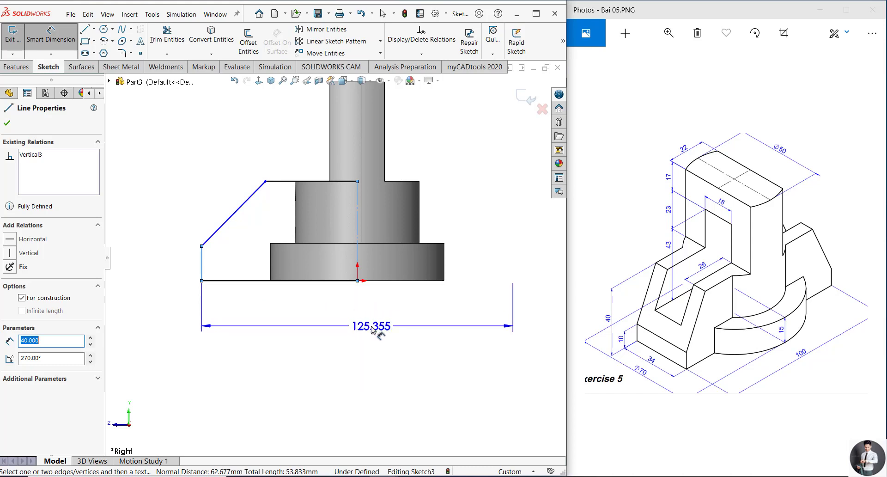
{"action": "left_click", "coordinate": [371, 327]}
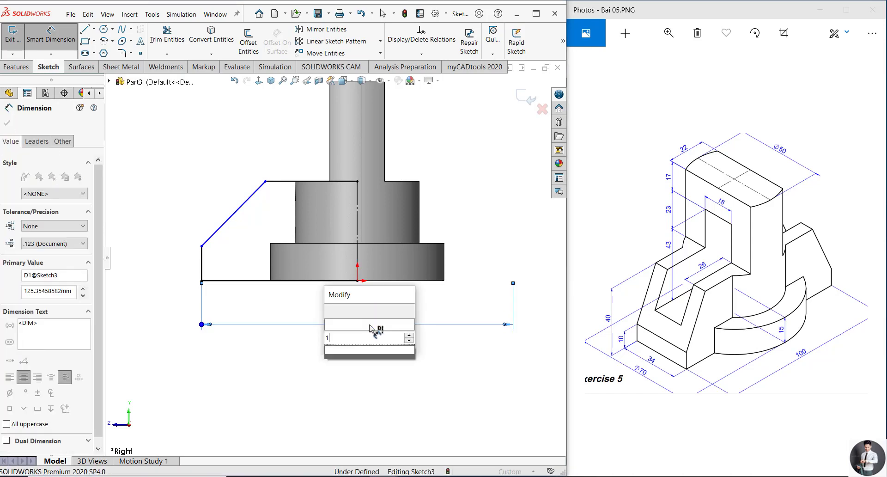
{"action": "type", "text": "1000"}
{"action": "key", "text": "Return"}
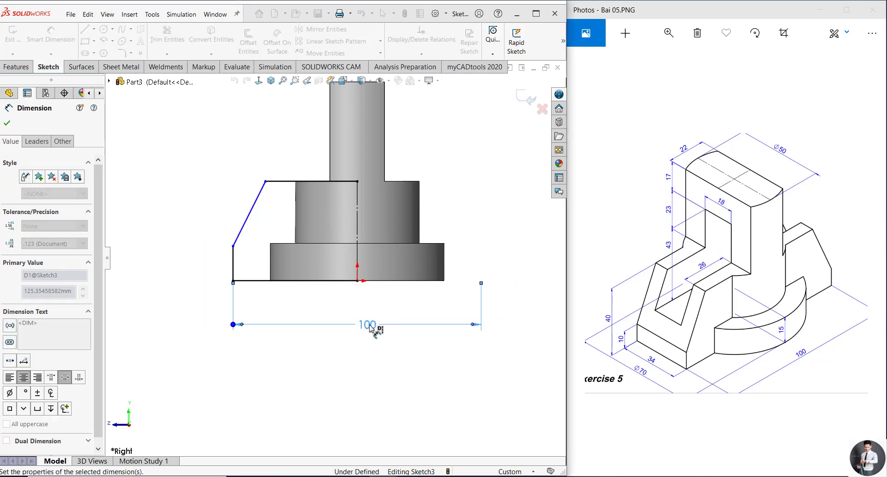
{"action": "left_click", "coordinate": [396, 371]}
{"action": "scroll", "coordinate": [279, 178], "scroll_direction": "down", "scroll_amount": 2}
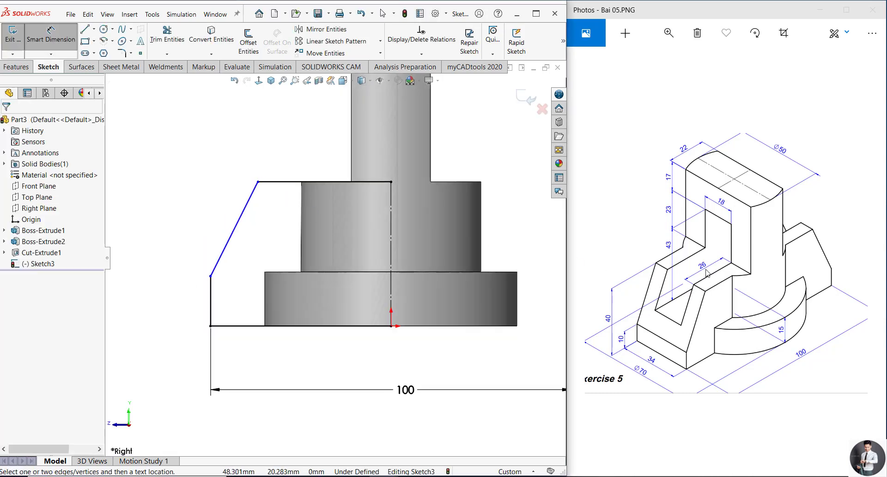
- Dimension the slanted line's top endpoint 26 from the cylinder edge
{"action": "left_click", "coordinate": [258, 182]}
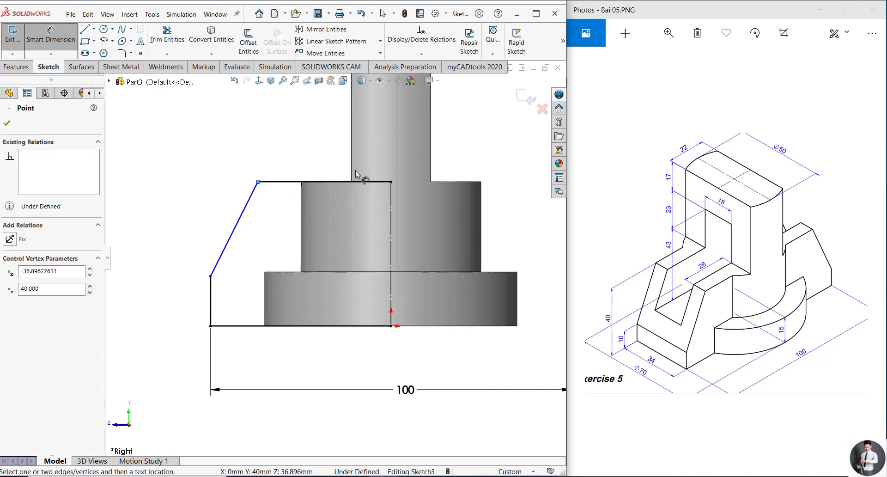
{"action": "left_click", "coordinate": [351, 171]}
{"action": "left_click", "coordinate": [312, 143]}
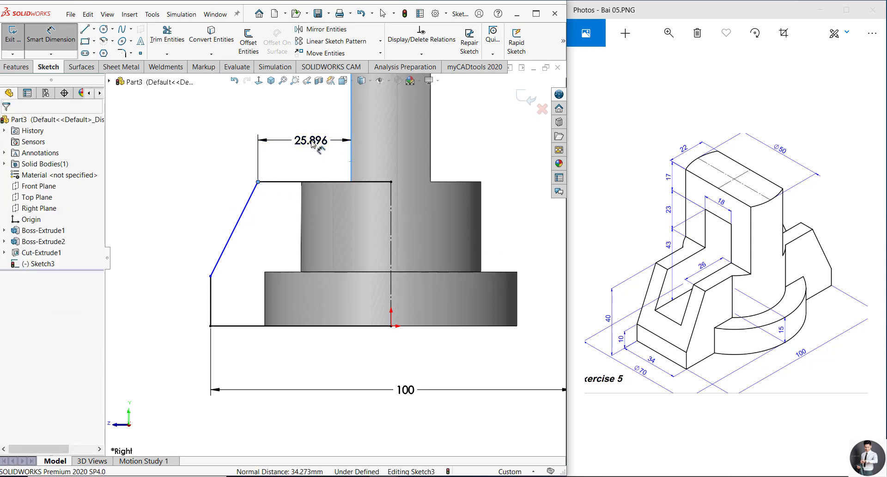
{"action": "type", "text": "26"}
{"action": "key", "text": "Return"}
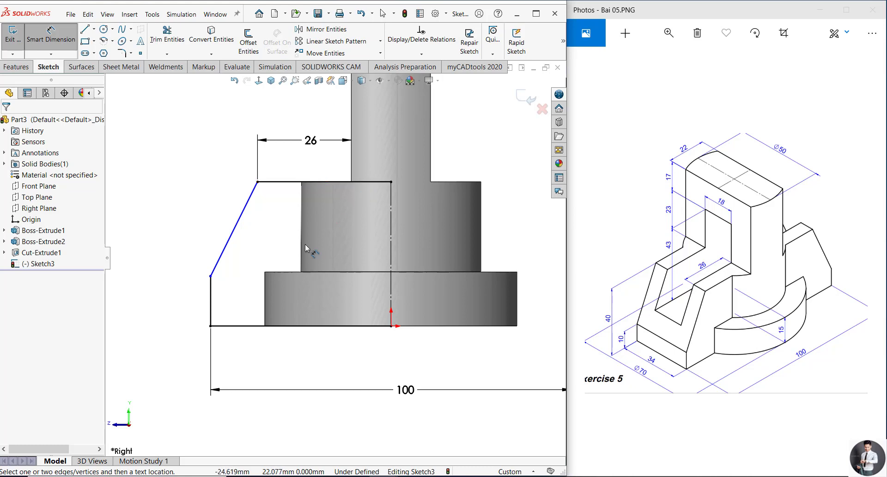
{"action": "key", "text": "Escape"}
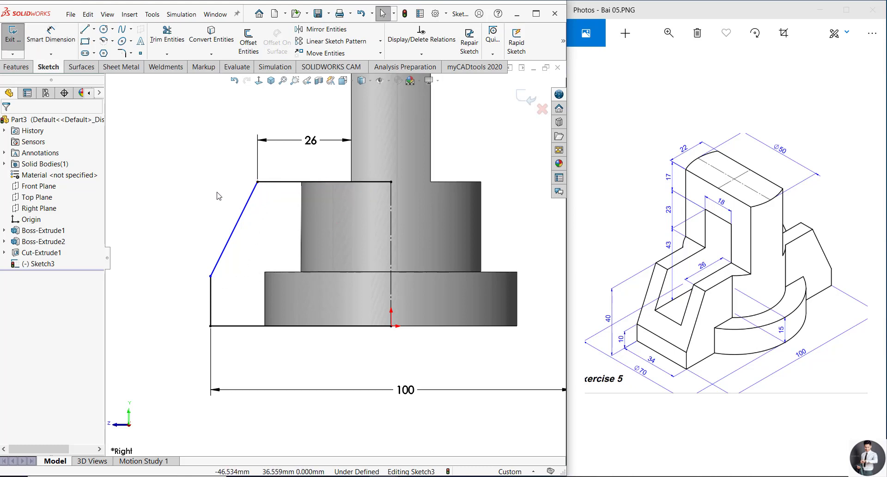
- Drag the slanted line's lower endpoint slightly downward
{"action": "left_click", "coordinate": [211, 276]}
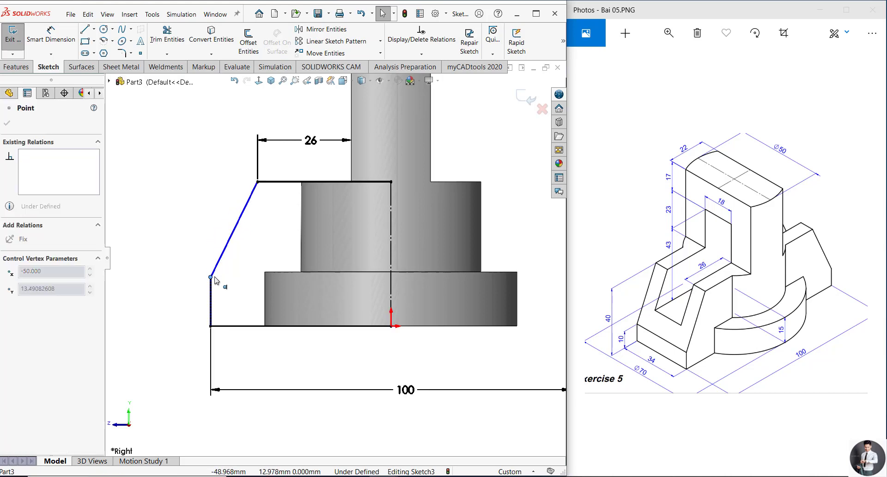
{"action": "left_click_drag", "start_coordinate": [211, 277], "coordinate": [211, 279]}
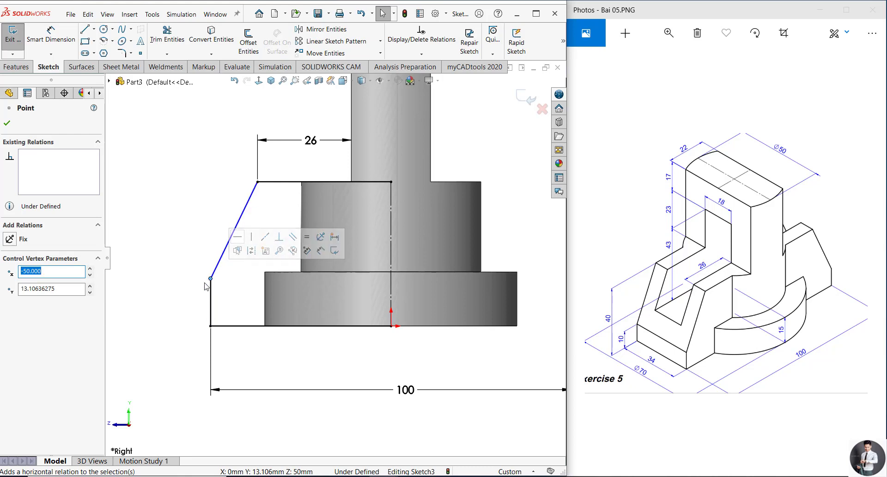
{"action": "left_click", "coordinate": [186, 226]}
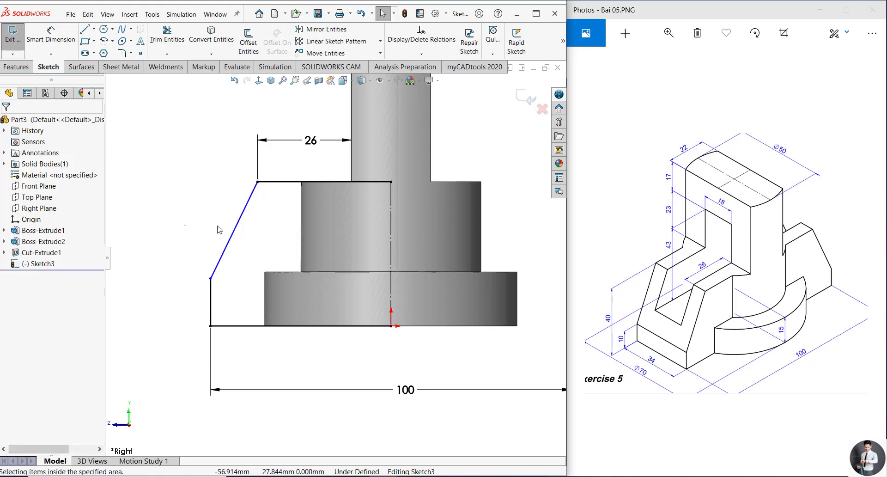
{"action": "left_click_drag", "start_coordinate": [211, 278], "coordinate": [215, 294]}
{"action": "left_click", "coordinate": [194, 290]}
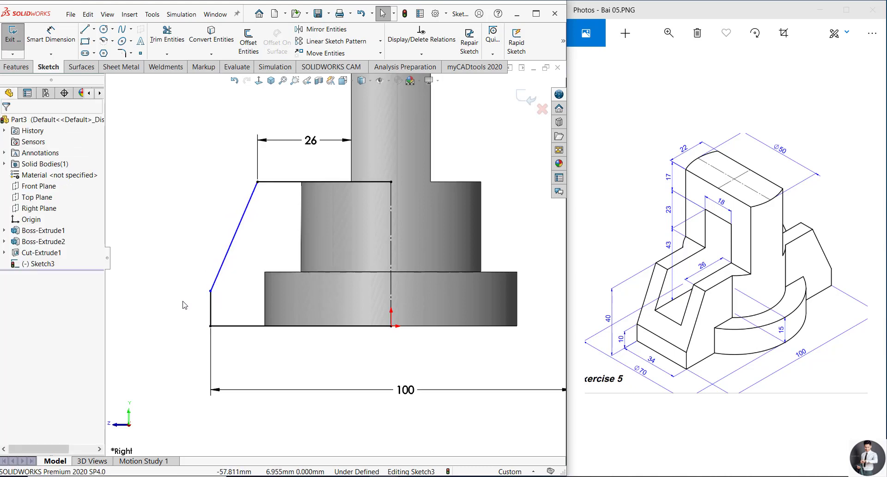
- Dimension the wing's short vertical left edge at 10, fully defining Sketch3, and select everything
{"action": "middle_click_drag", "start_coordinate": [223, 298], "coordinate": [287, 276], "text": "ctrl"}
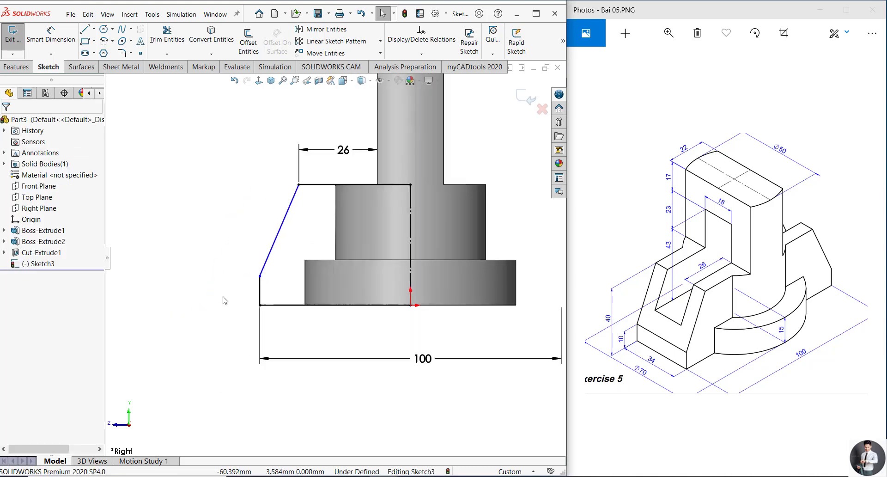
{"action": "right_click_drag", "start_coordinate": [219, 347], "coordinate": [218, 300]}
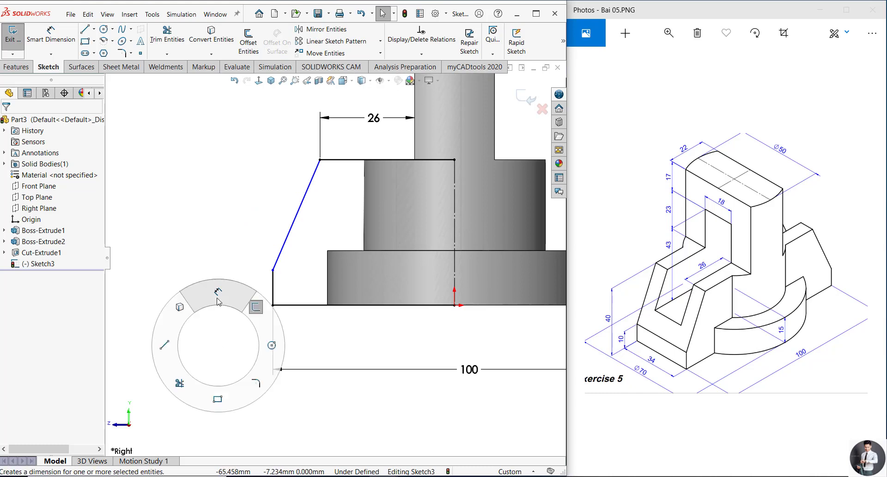
{"action": "left_click", "coordinate": [273, 290]}
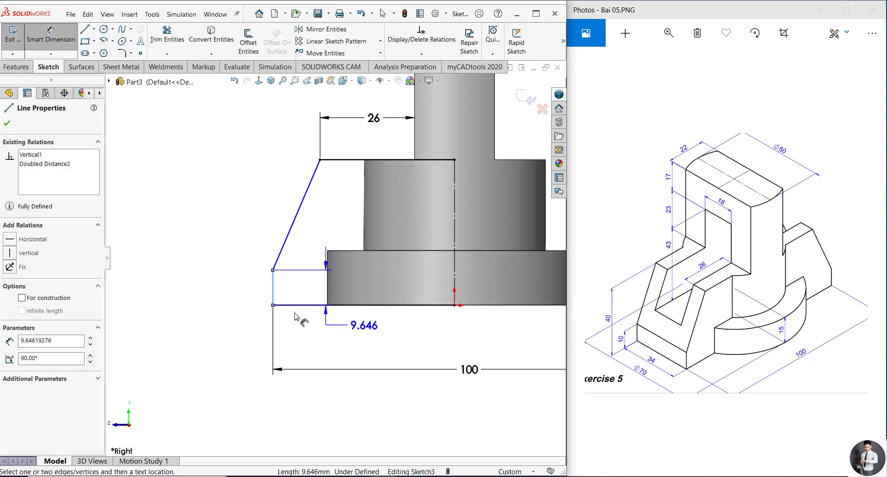
{"action": "left_click", "coordinate": [233, 292]}
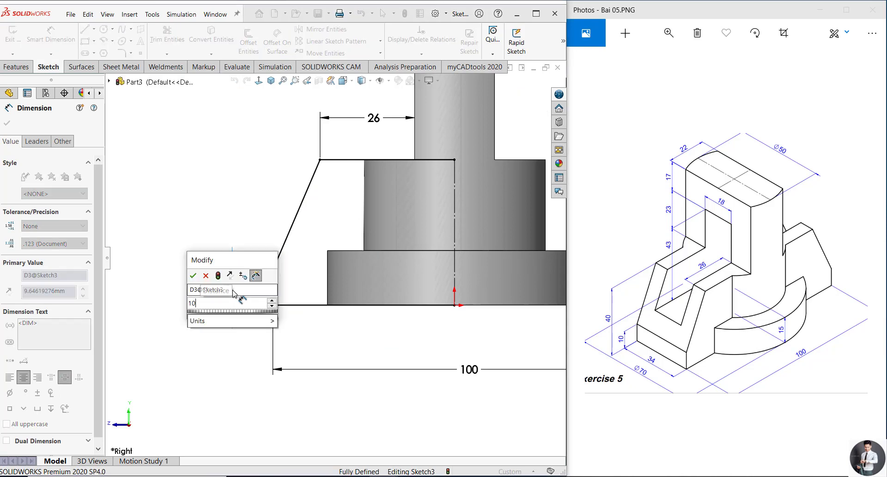
{"action": "type", "text": "10"}
{"action": "key", "text": "Return"}
{"action": "key", "text": "f"}
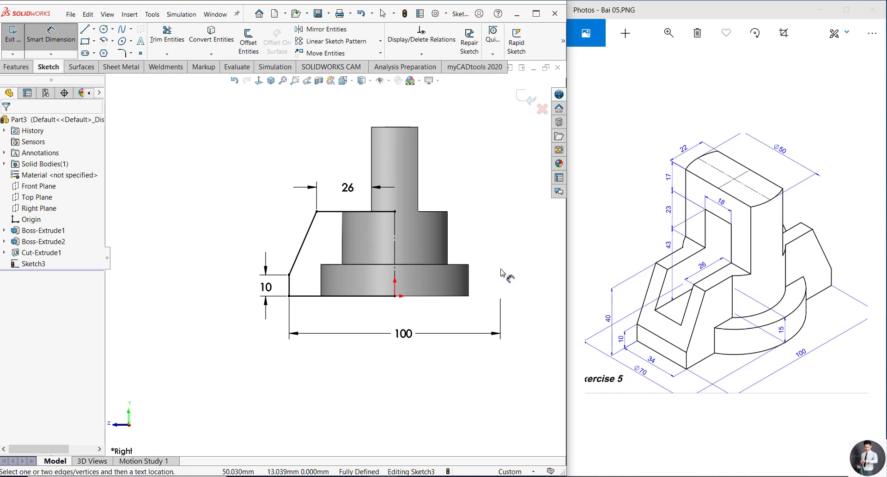
{"action": "key", "text": "Escape"}
{"action": "key", "text": "ctrl+a"}
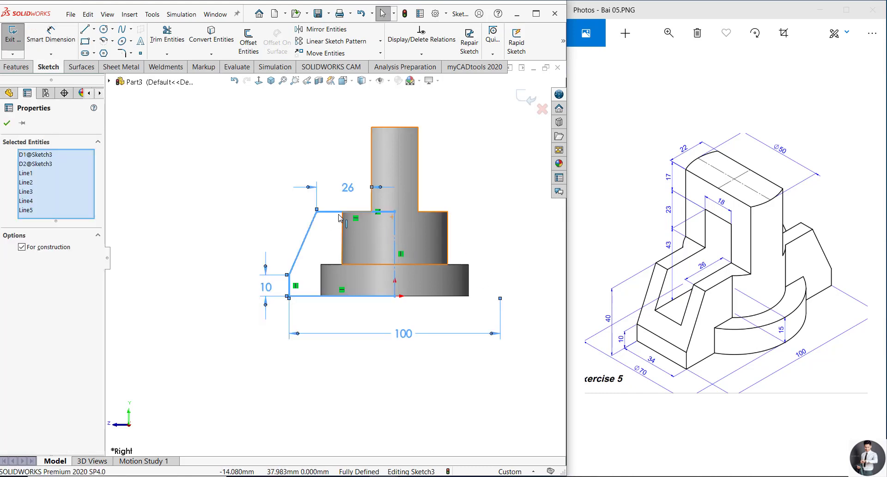
- Mirror the wing outline across the centreline and view the model isometrically
{"action": "left_click", "coordinate": [327, 29]}
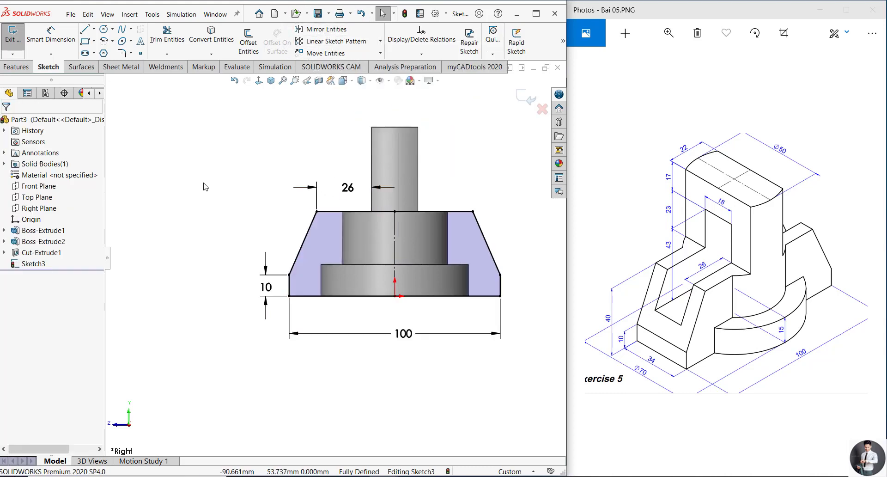
{"action": "left_click", "coordinate": [271, 81]}
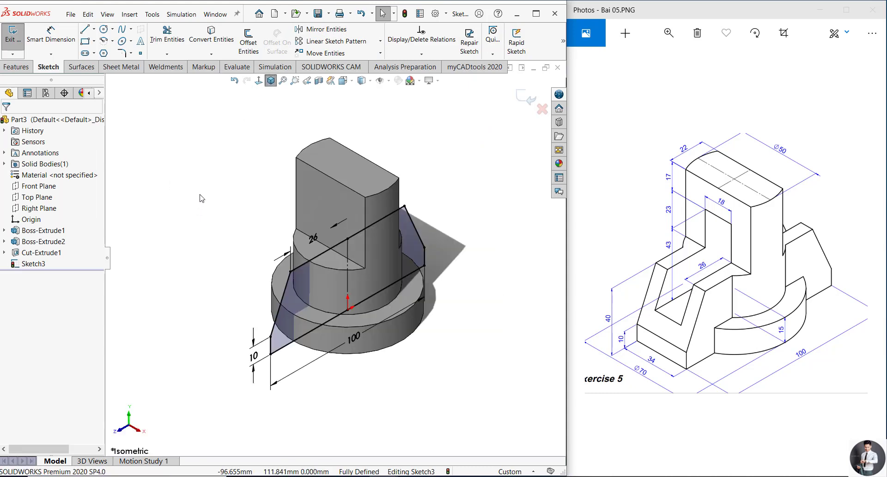
{"action": "right_click_drag", "start_coordinate": [198, 208], "coordinate": [218, 175]}
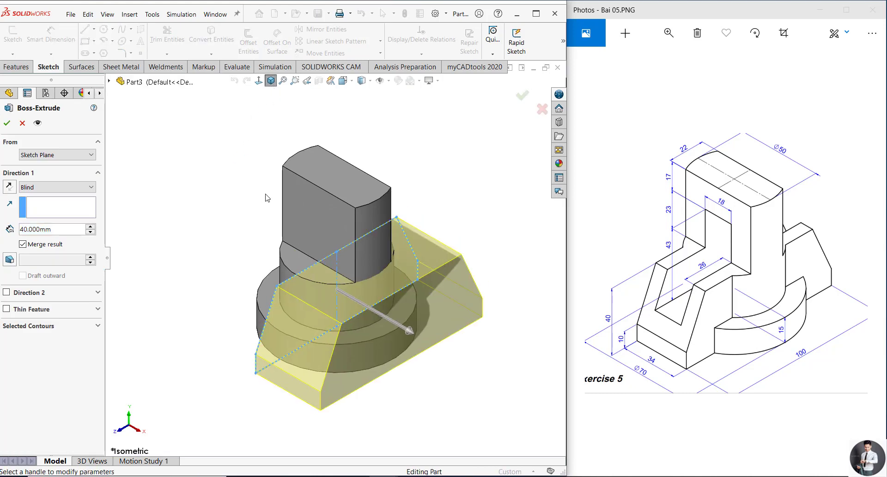
- Extrude the wing profile 34 mm Mid Plane as Boss-Extrude3
{"action": "left_click", "coordinate": [72, 187]}
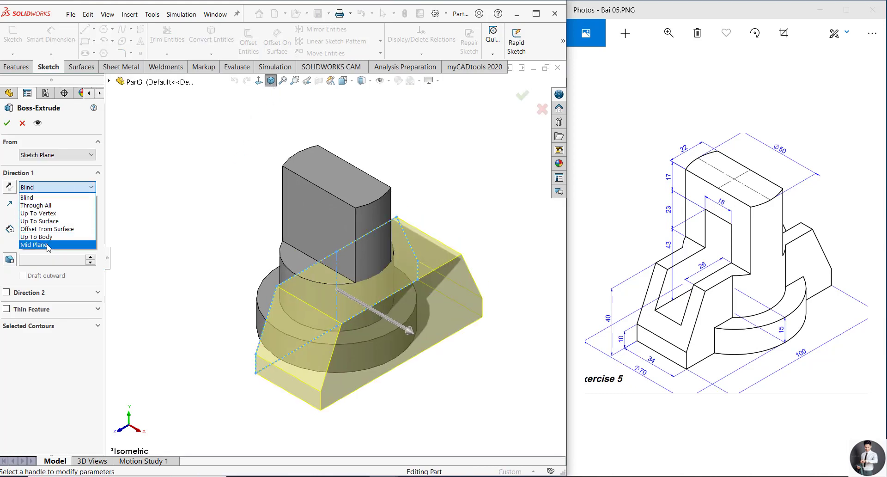
{"action": "left_click", "coordinate": [53, 247]}
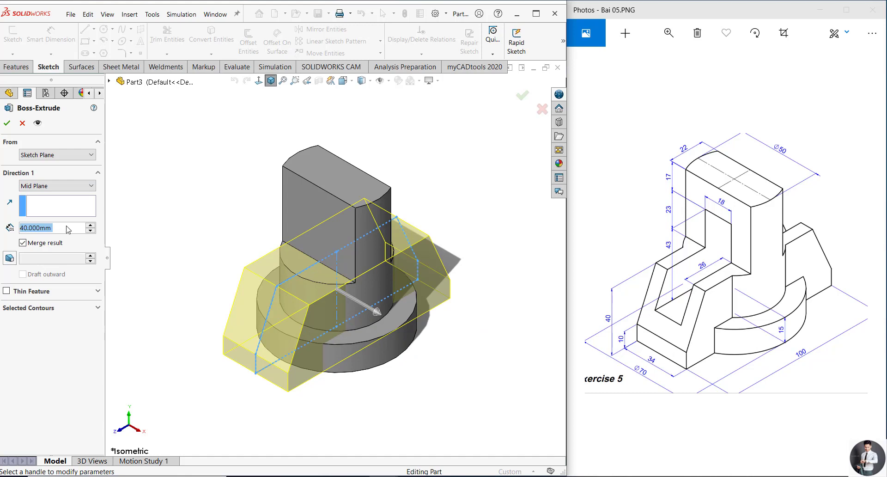
{"action": "type", "text": "34"}
{"action": "key", "text": "Return"}
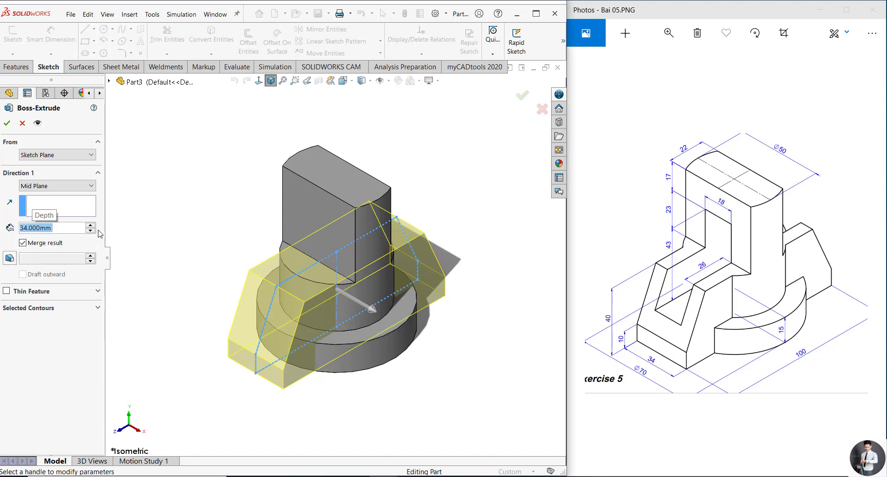
{"action": "left_click", "coordinate": [6, 123]}
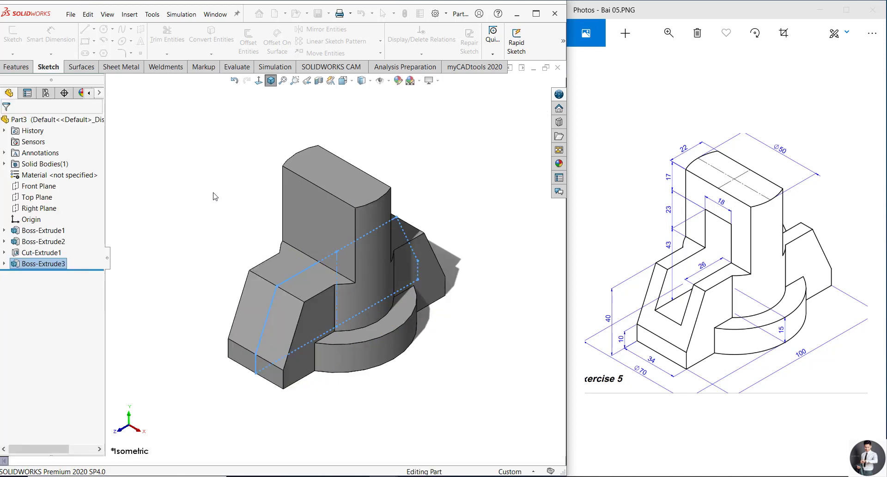
- Select the side wing's lower front end face to sketch on
{"action": "middle_click_drag", "start_coordinate": [416, 258], "coordinate": [339, 162]}
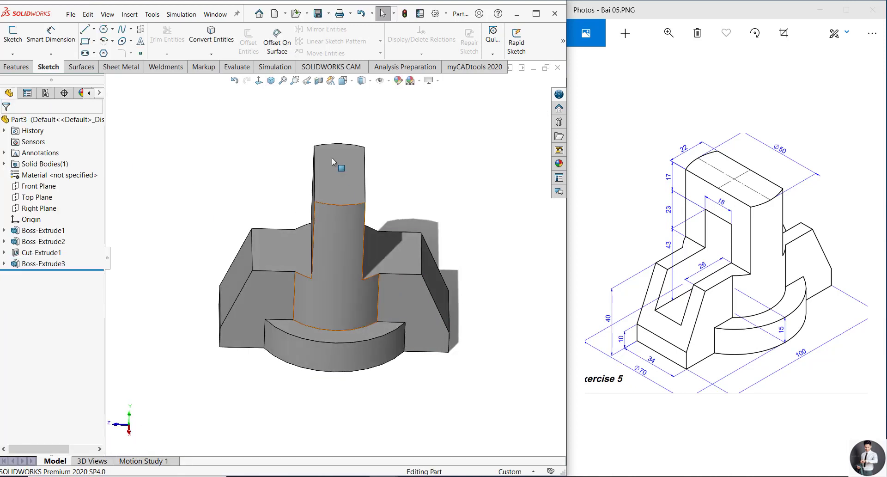
{"action": "left_click", "coordinate": [270, 80]}
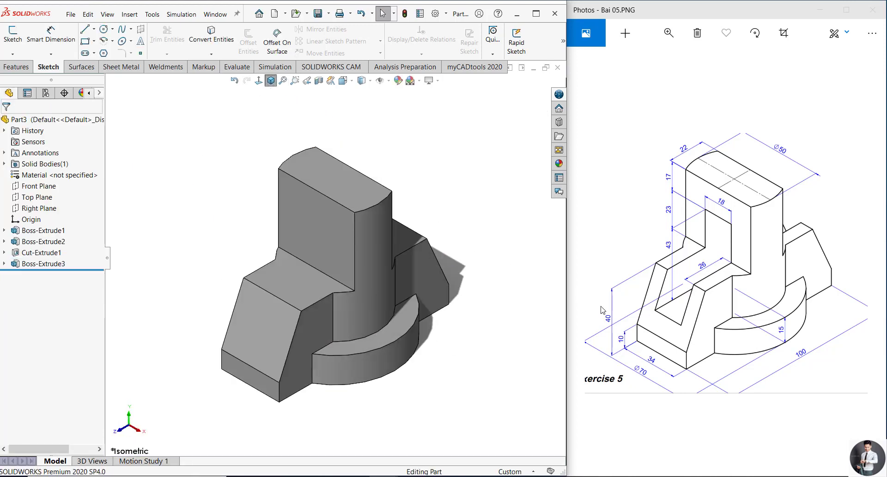
{"action": "scroll", "coordinate": [393, 342], "scroll_direction": "down", "scroll_amount": 3}
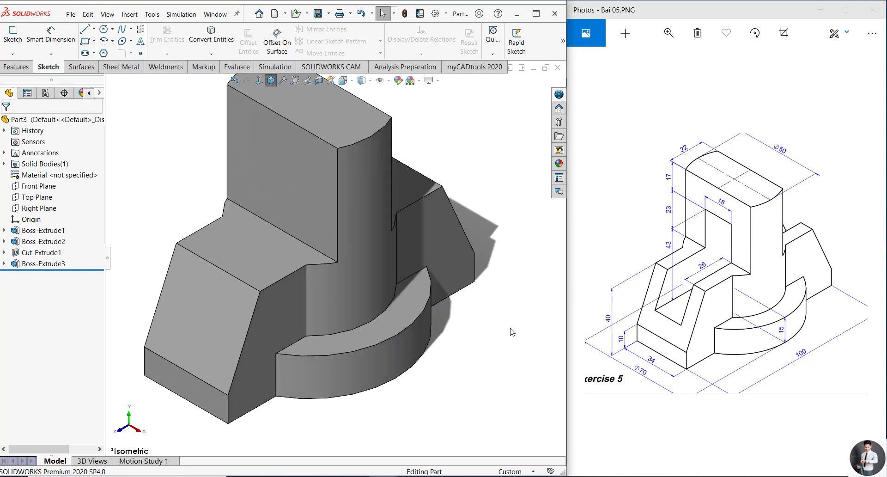
{"action": "scroll", "coordinate": [416, 282], "scroll_direction": "up", "scroll_amount": 2}
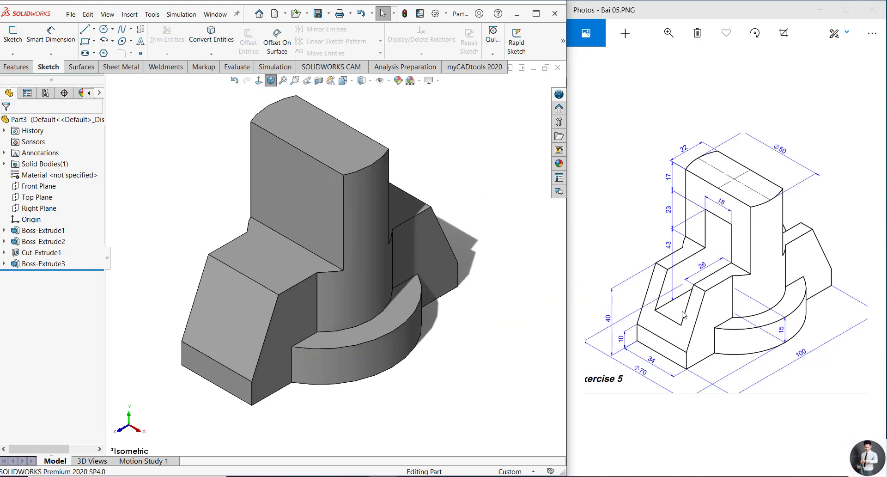
{"action": "left_click", "coordinate": [240, 380]}
{"action": "left_click", "coordinate": [308, 198]}
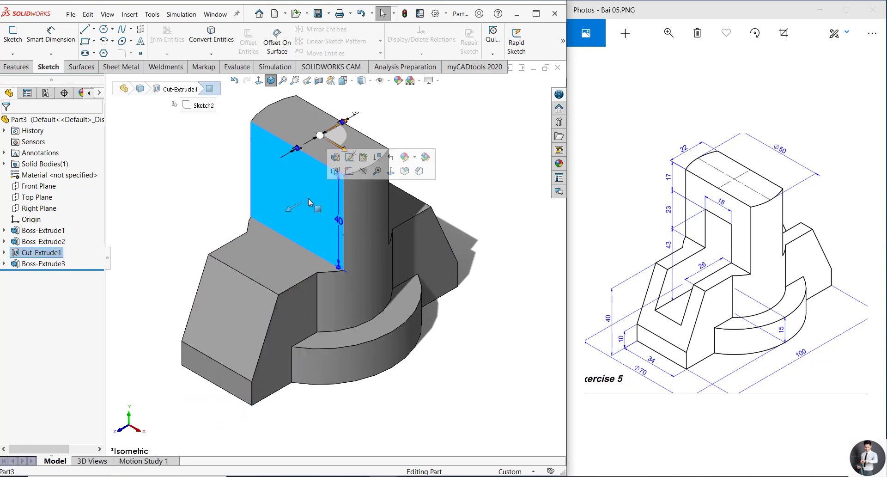
{"action": "key", "text": "Escape"}
{"action": "left_click", "coordinate": [233, 309]}
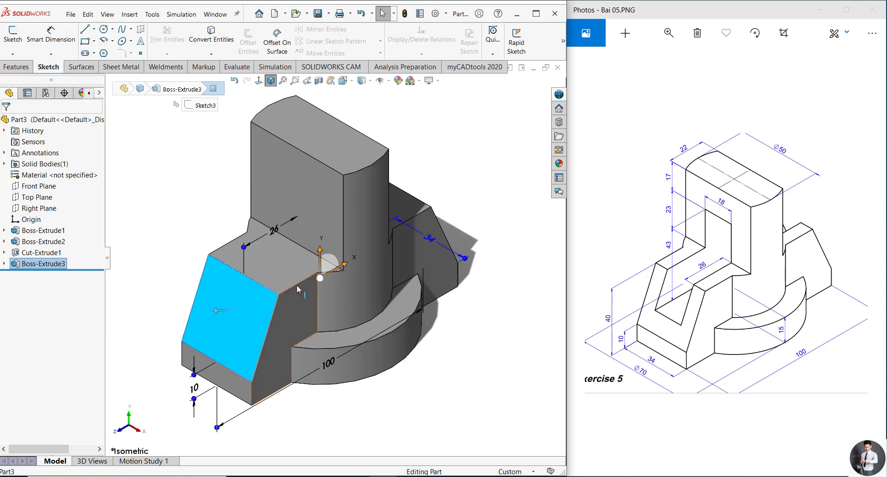
{"action": "key", "text": "Escape"}
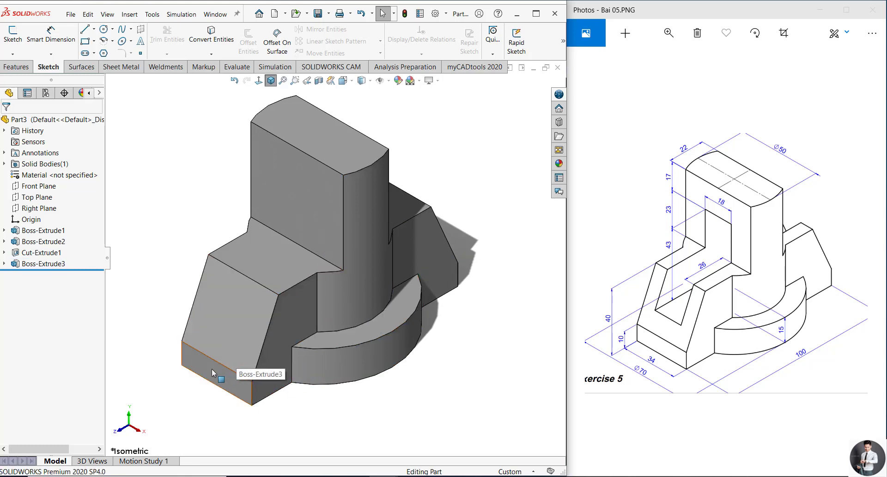
{"action": "left_click", "coordinate": [211, 368]}
- Start Sketch4 on the face and draw a corner rectangle over the upright
{"action": "left_click", "coordinate": [252, 341]}
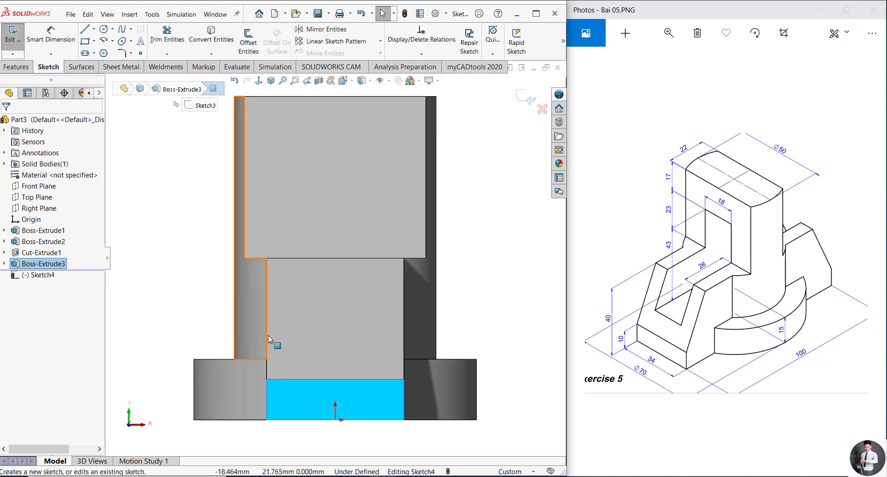
{"action": "right_click_drag", "start_coordinate": [445, 187], "coordinate": [485, 294]}
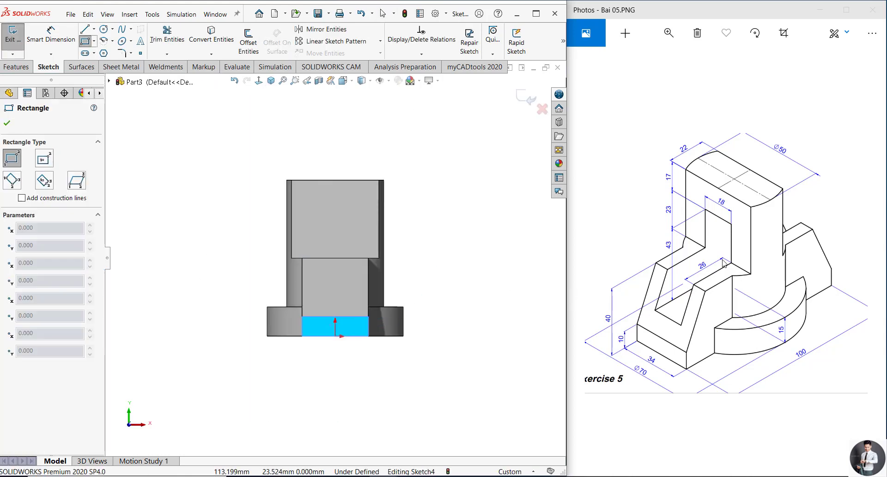
{"action": "scroll", "coordinate": [322, 212], "scroll_direction": "down", "scroll_amount": 1}
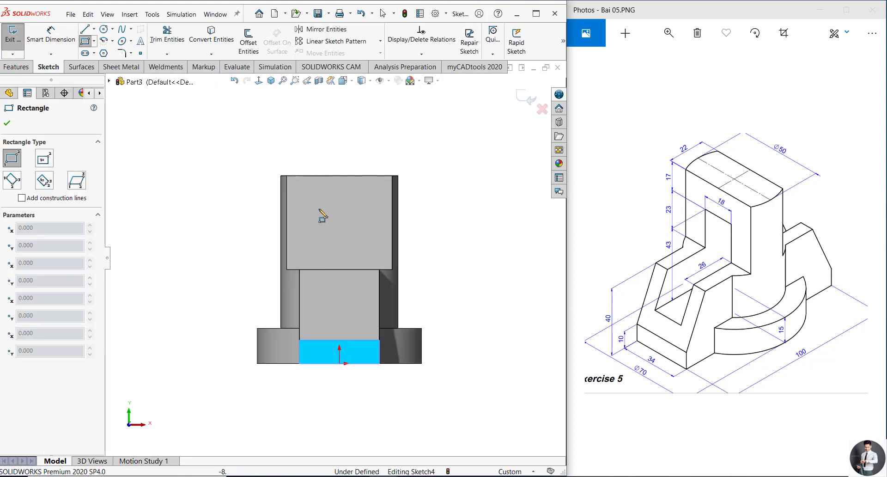
{"action": "left_click", "coordinate": [313, 201]}
{"action": "left_click", "coordinate": [363, 320]}
{"action": "key", "text": "Escape"}
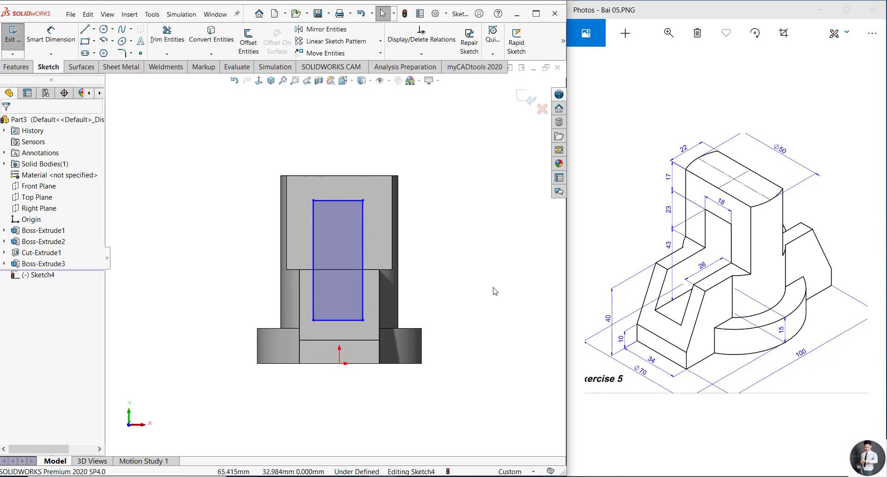
- Dimension the slot rectangle 17 below the part's top edge and 43 tall
{"action": "key", "text": "d"}
{"action": "left_click", "coordinate": [339, 201]}
{"action": "left_click", "coordinate": [341, 176]}
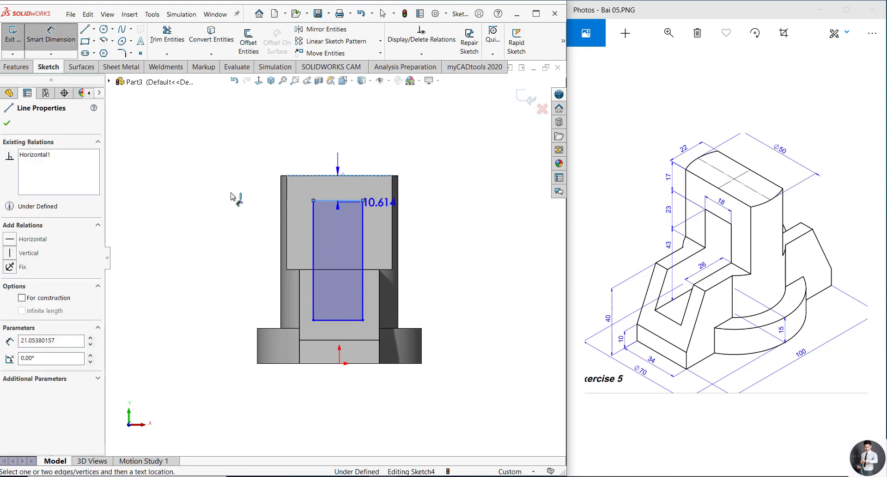
{"action": "left_click", "coordinate": [239, 195]}
{"action": "type", "text": "17"}
{"action": "key", "text": "Return"}
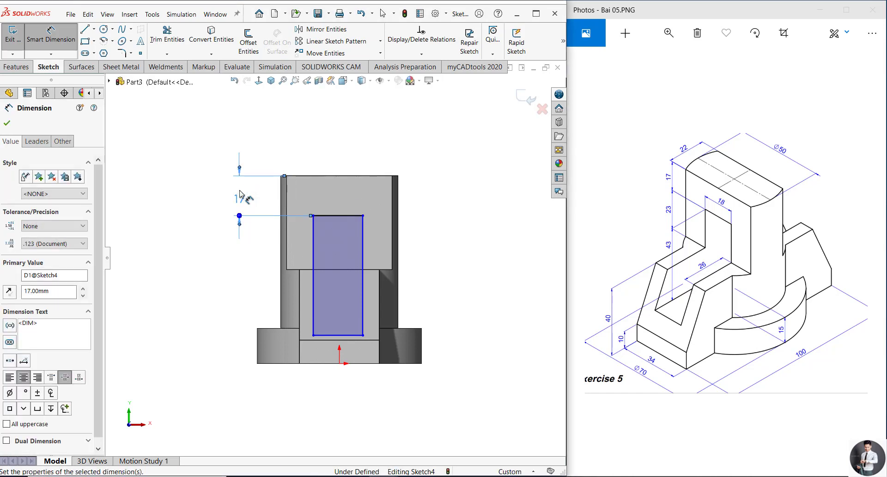
{"action": "left_click", "coordinate": [461, 237]}
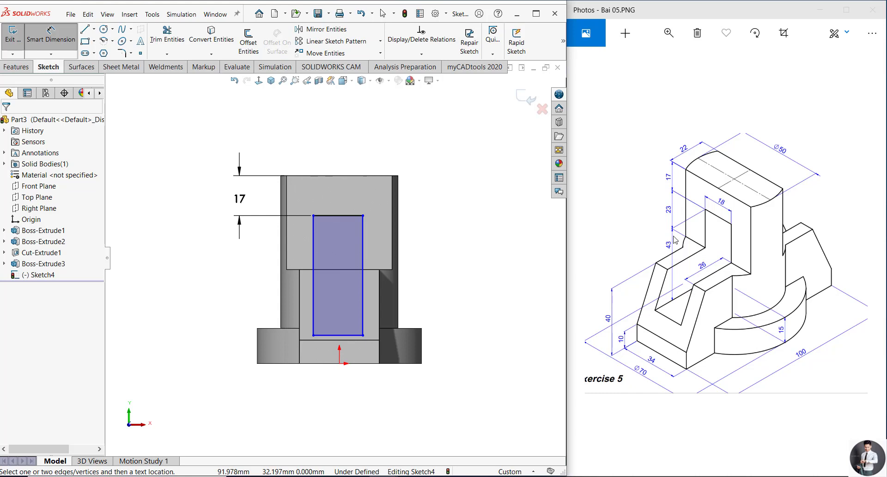
{"action": "left_click", "coordinate": [314, 259]}
{"action": "left_click", "coordinate": [243, 269]}
{"action": "type", "text": "43"}
{"action": "key", "text": "Return"}
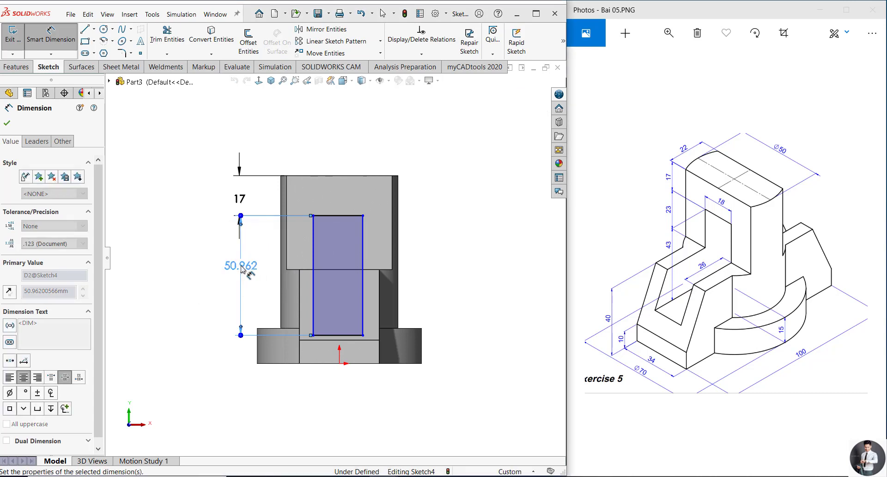
{"action": "key", "text": "Escape"}
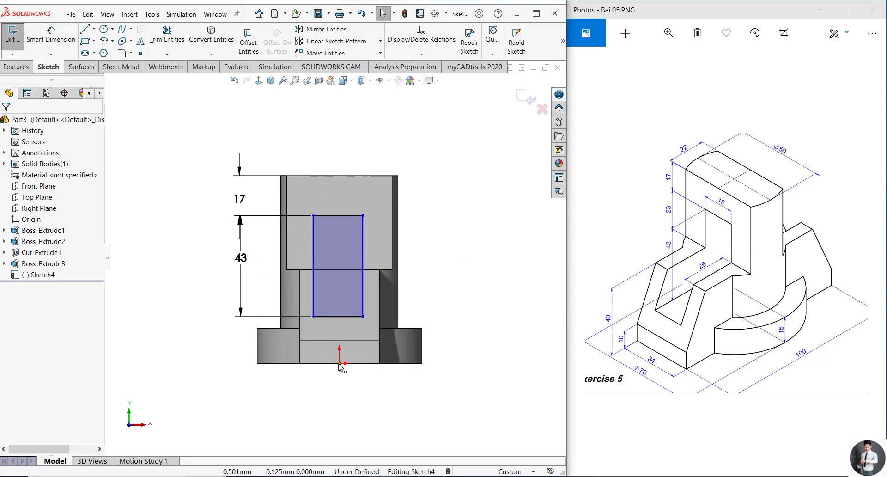
- Centre the rectangle by relating its bottom-edge midpoint vertically to the origin
{"action": "left_click", "coordinate": [339, 317]}
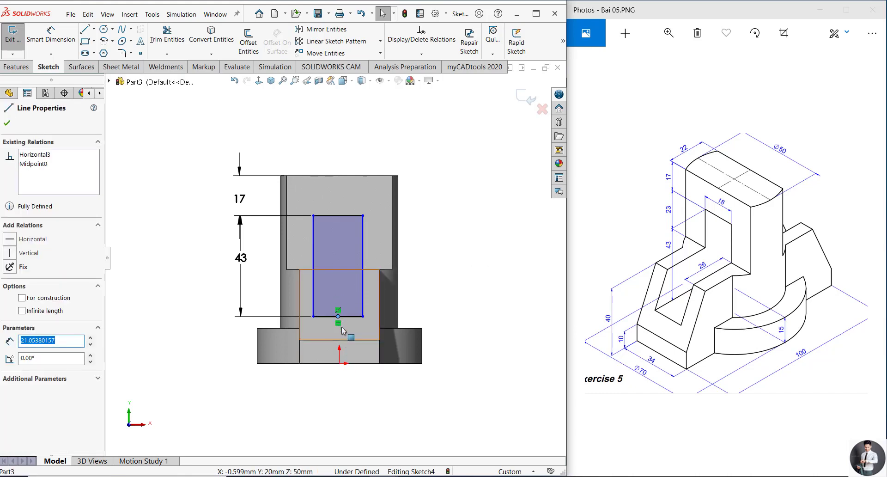
{"action": "left_click", "coordinate": [338, 316]}
{"action": "left_click", "coordinate": [339, 364], "text": "ctrl"}
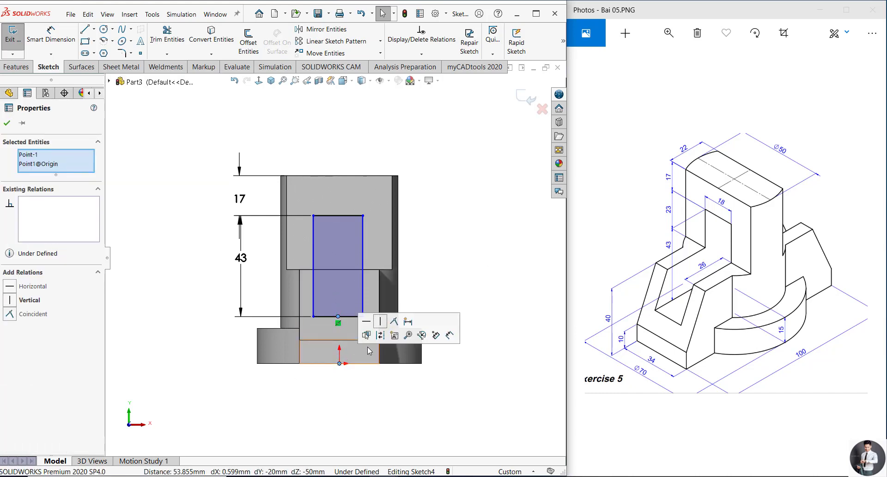
{"action": "left_click", "coordinate": [380, 322]}
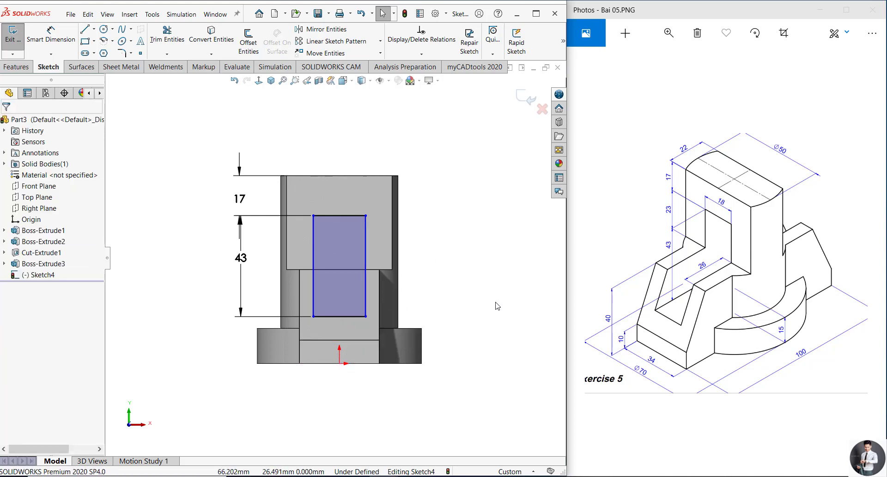
- Dimension the rectangle 18 wide and exit the sketch
{"action": "key", "text": "d"}
{"action": "left_click", "coordinate": [339, 215]}
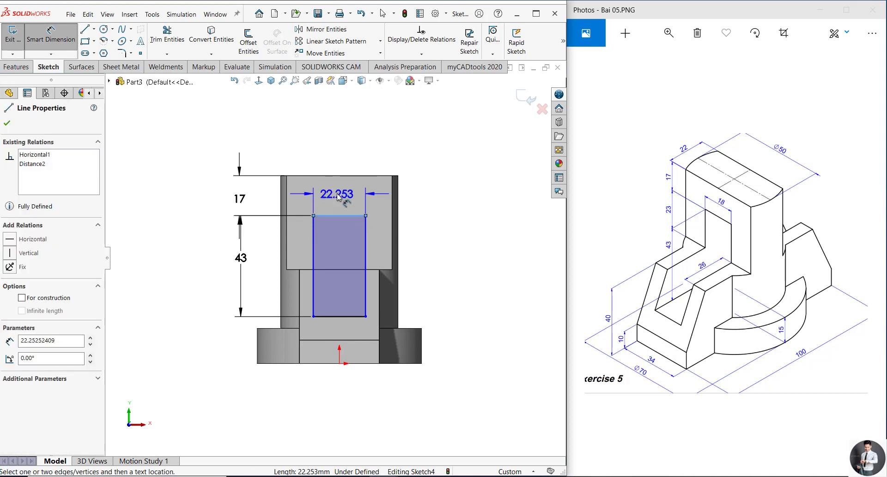
{"action": "left_click", "coordinate": [340, 194]}
{"action": "type", "text": "18"}
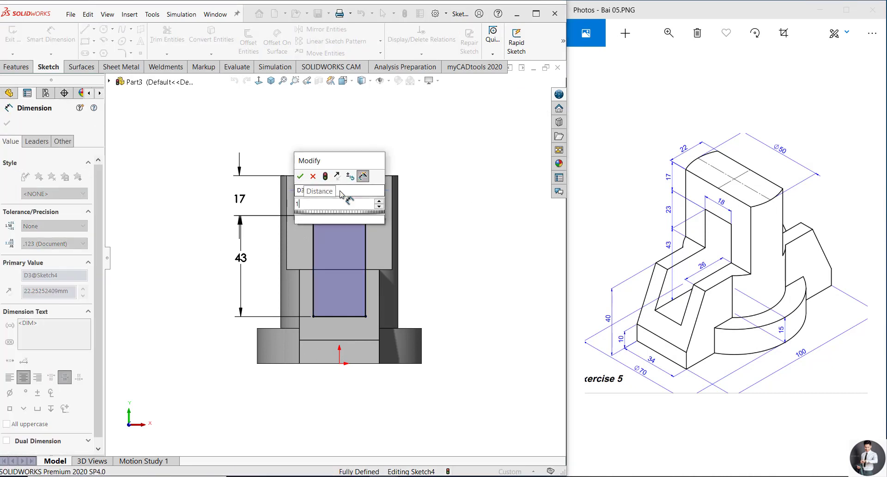
{"action": "key", "text": "Return"}
{"action": "key", "text": "Escape"}
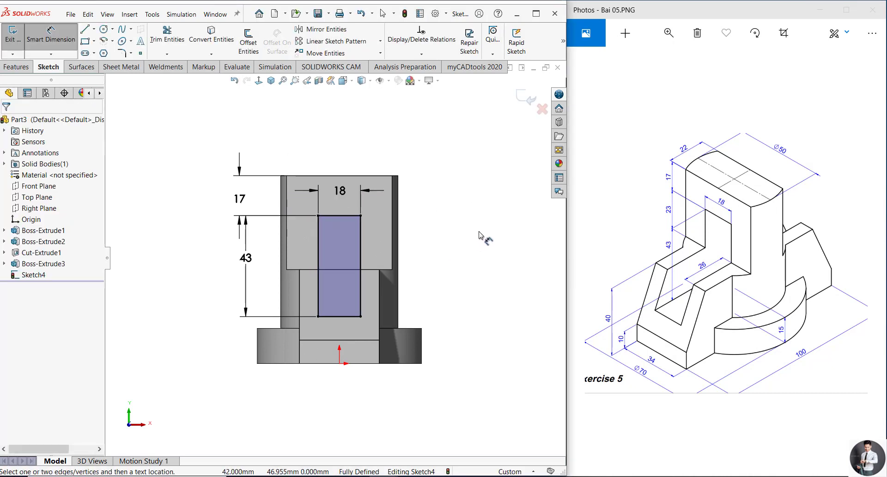
{"action": "right_click_drag", "start_coordinate": [486, 237], "coordinate": [432, 172]}
- Cut the Sketch4 rectangle Through All as Cut-Extrude2 and return to isometric view
{"action": "left_click", "coordinate": [270, 81]}
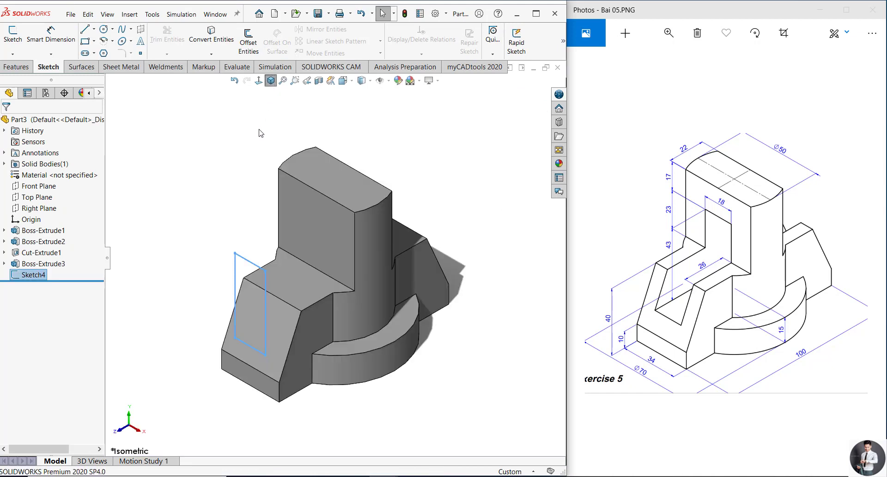
{"action": "right_click_drag", "start_coordinate": [202, 189], "coordinate": [245, 162]}
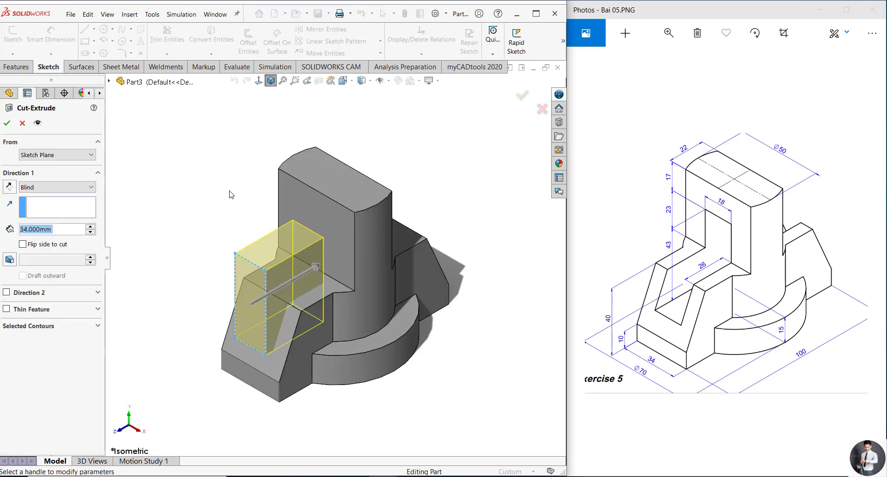
{"action": "right_click", "coordinate": [123, 188]}
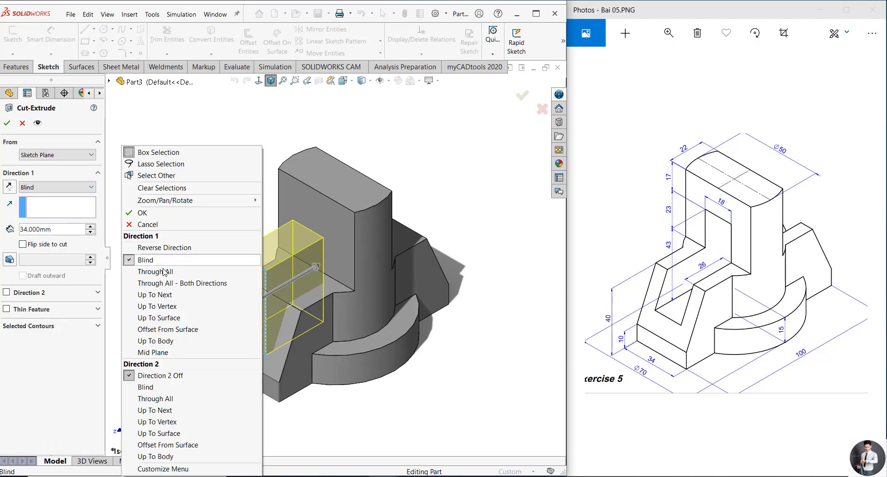
{"action": "left_click", "coordinate": [180, 271]}
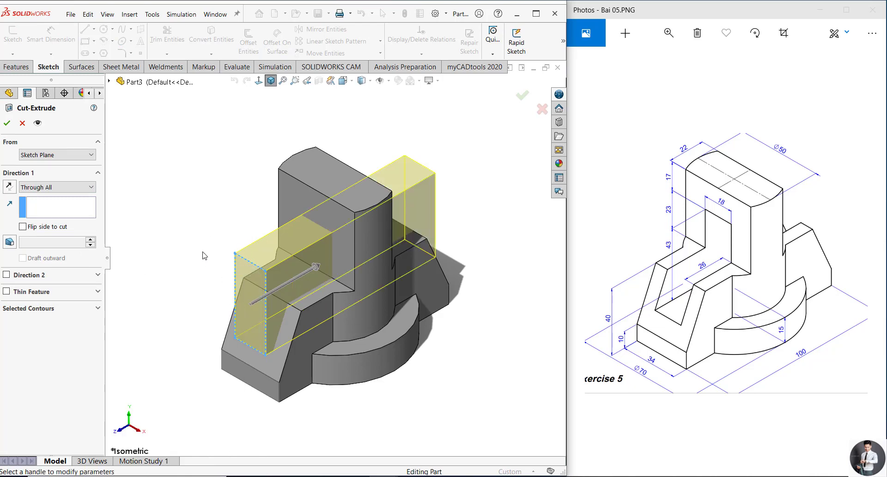
{"action": "middle_click_drag", "start_coordinate": [204, 255], "coordinate": [257, 147]}
{"action": "key", "text": "Return"}
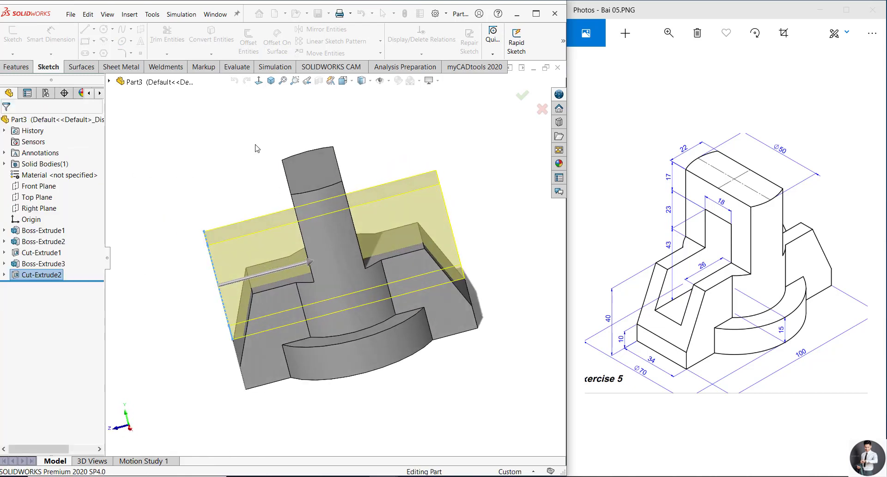
{"action": "key", "text": "ctrl+7"}
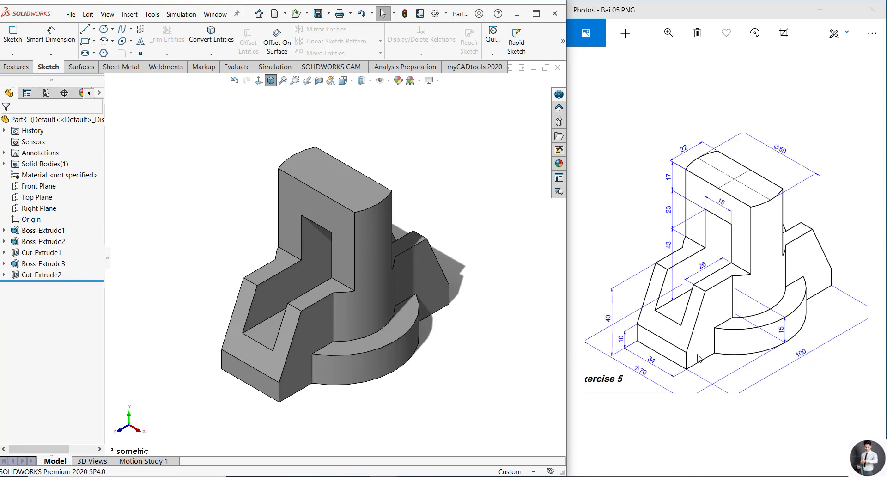
- Assign Plain Carbon Steel to the part and zoom to inspect the steel-finished model
{"action": "right_click", "coordinate": [55, 177]}
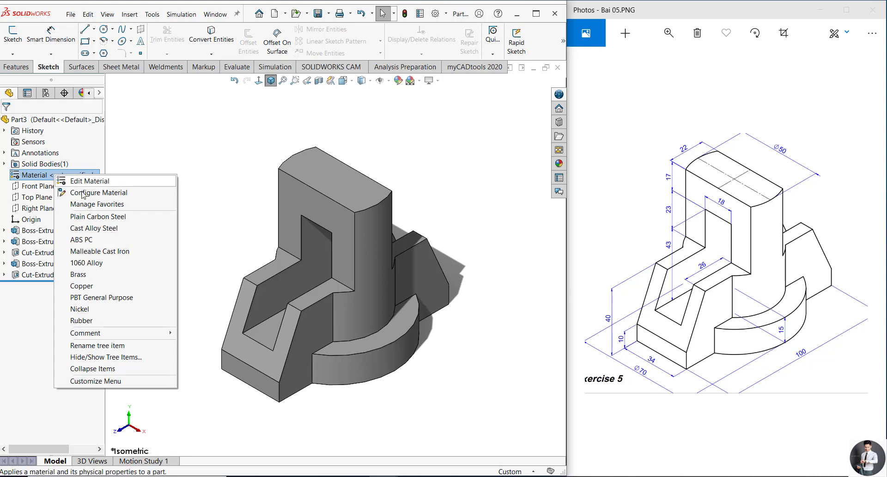
{"action": "left_click", "coordinate": [92, 216]}
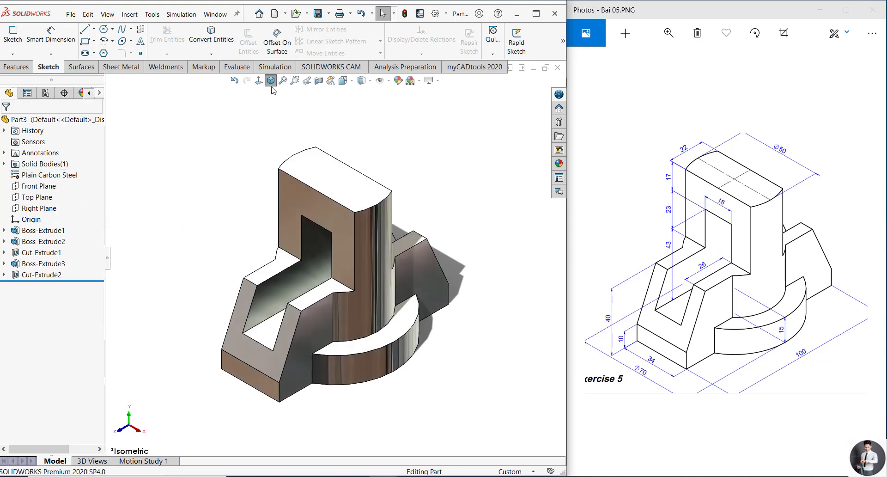
{"action": "scroll", "coordinate": [345, 270], "scroll_direction": "down", "scroll_amount": 2}
{"action": "scroll", "coordinate": [325, 355], "scroll_direction": "down", "scroll_amount": 3}
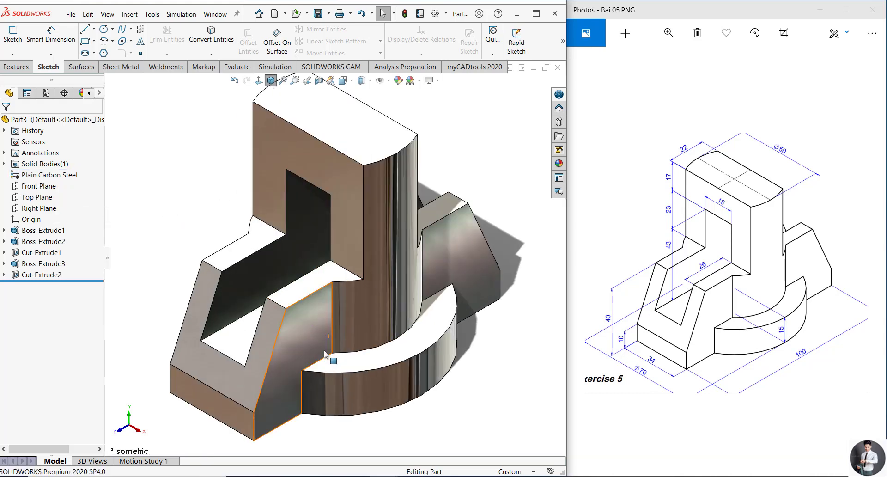
{"action": "scroll", "coordinate": [327, 356], "scroll_direction": "up", "scroll_amount": 1}
{"action": "scroll", "coordinate": [345, 239], "scroll_direction": "up", "scroll_amount": 1}
{"action": "scroll", "coordinate": [387, 184], "scroll_direction": "up", "scroll_amount": 1}
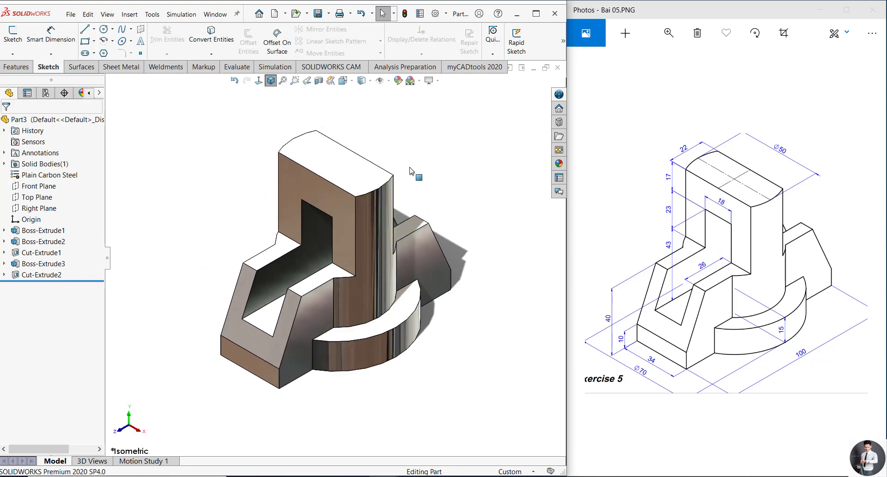
{"action": "scroll", "coordinate": [409, 170], "scroll_direction": "down", "scroll_amount": 1}
{"action": "scroll", "coordinate": [411, 183], "scroll_direction": "down", "scroll_amount": 1}
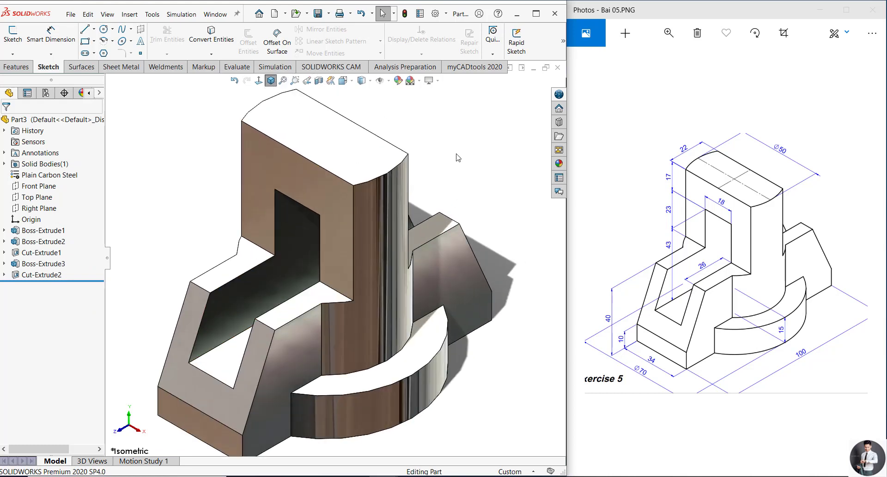